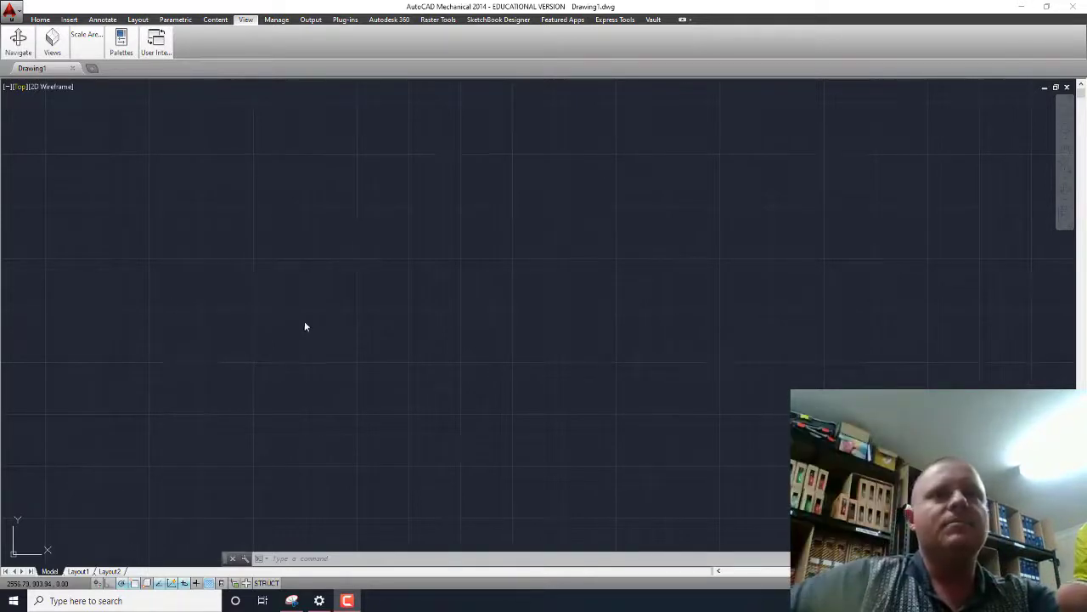
Cancel any active command to prepare for drawing a rectangle
key(Escape)
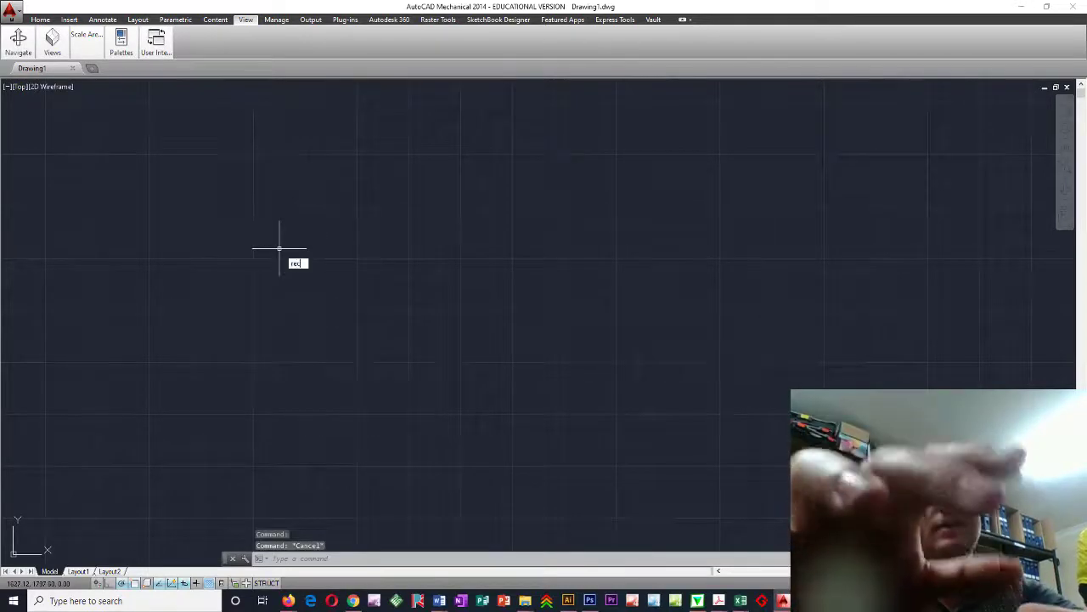
Draw a 297 × 210 A4 rectangle from a picked first corner
key(Return)
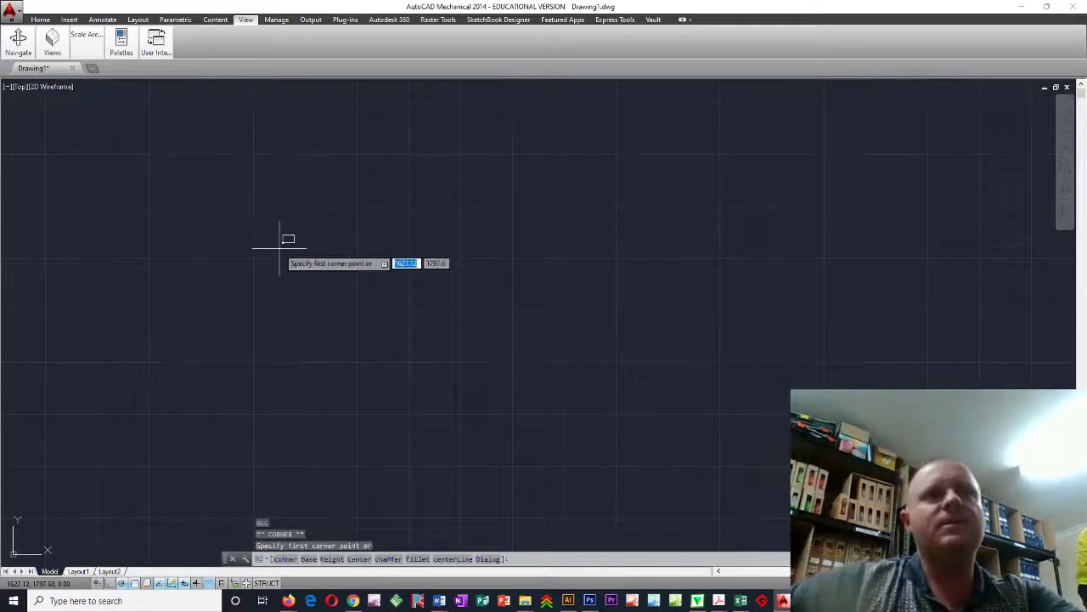
click(258, 441)
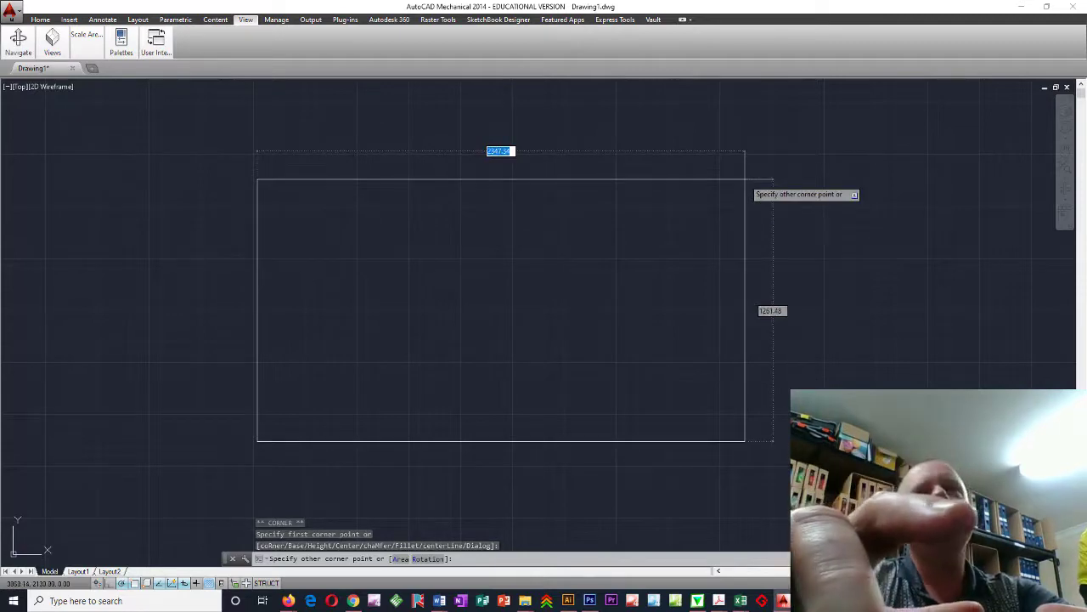
text(25)
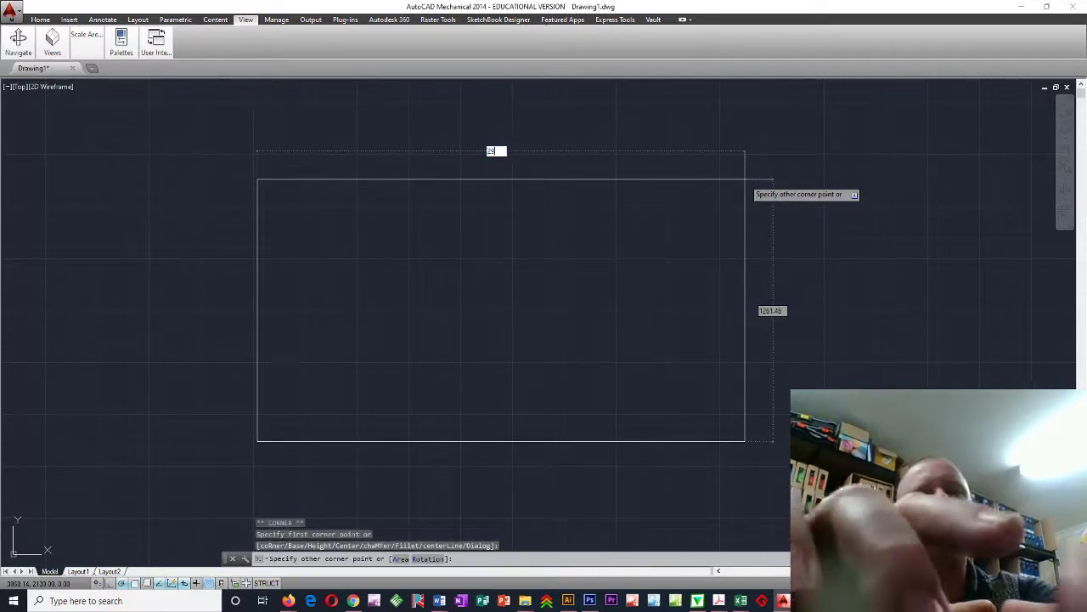
key(Tab)
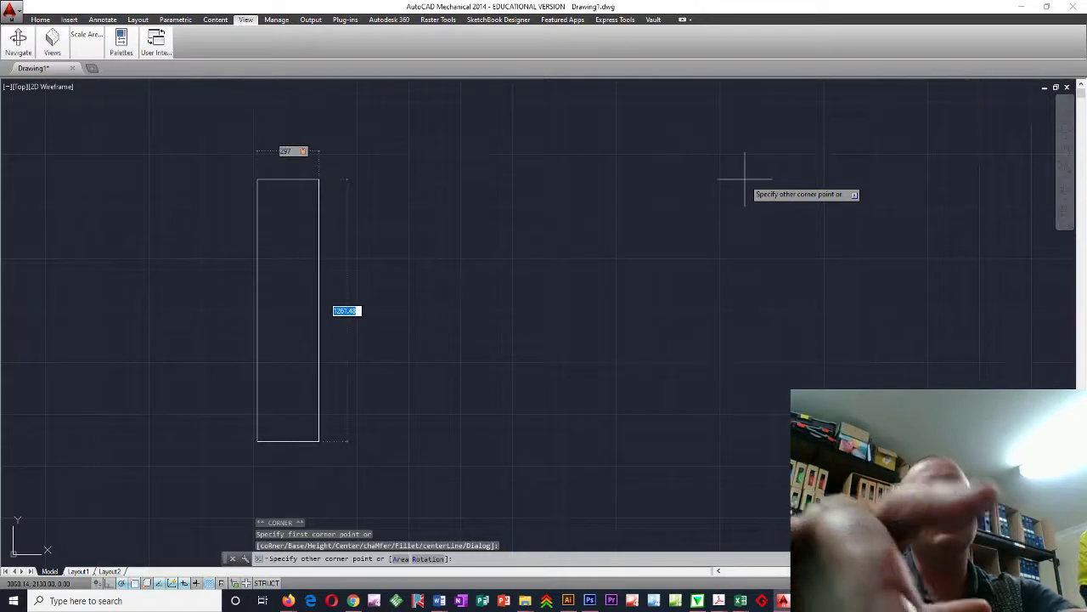
text(210)
key(Return)
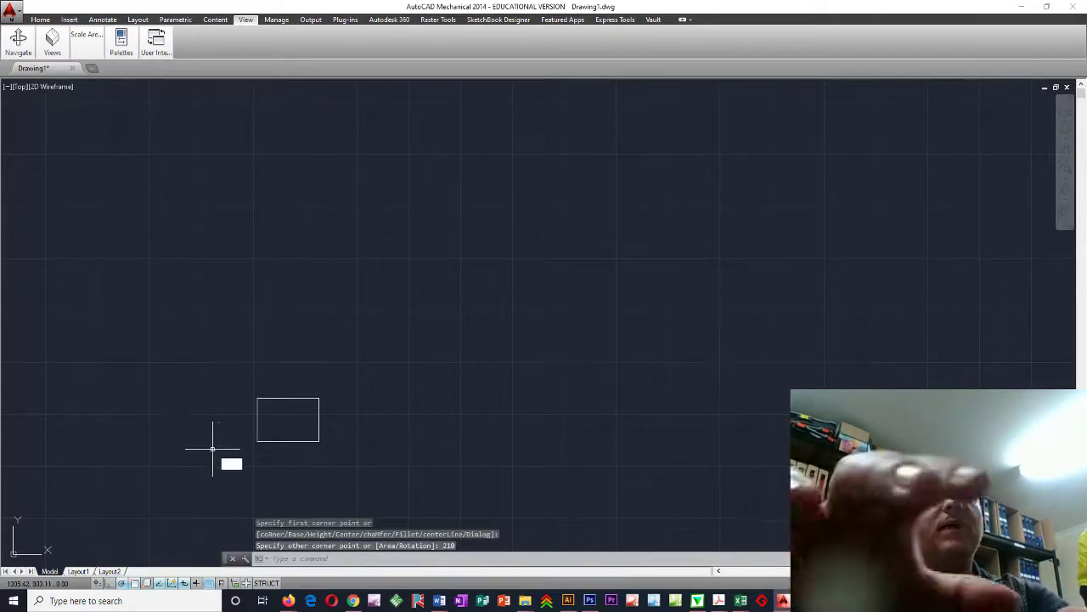
Zoom to extents and back out slightly so the whole border is centred in view
text(z)
key(Return)
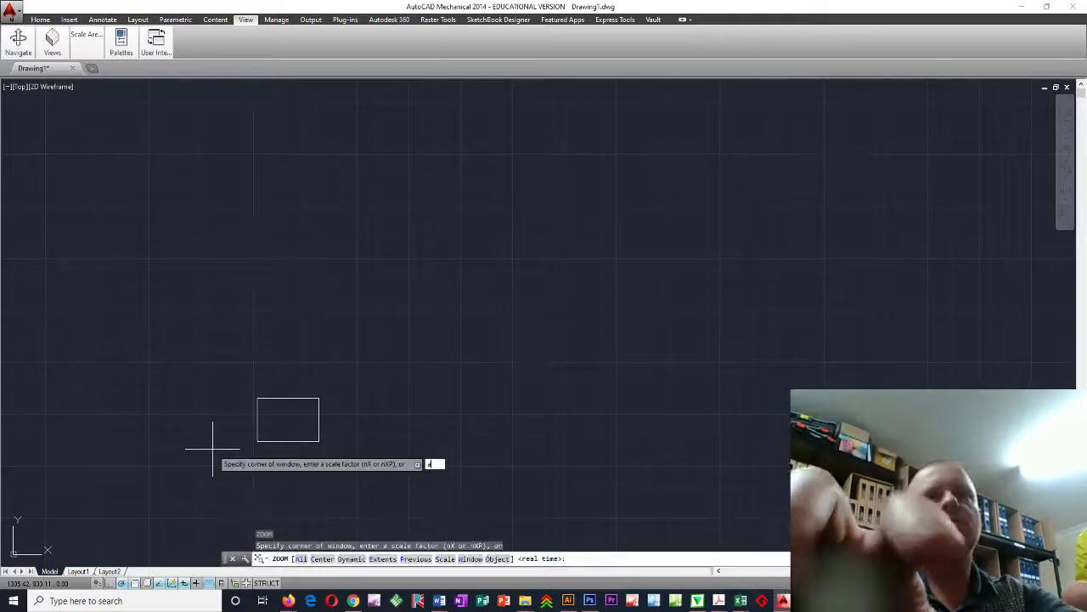
key(Return)
key(Return)
text(e)
key(Return)
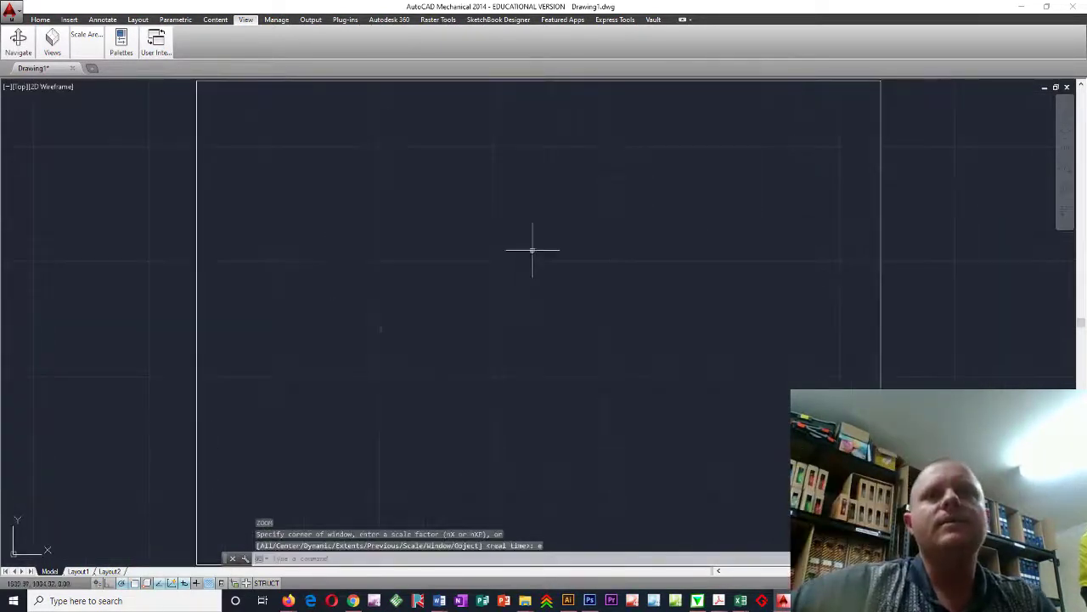
scroll(533, 249, down, 2)
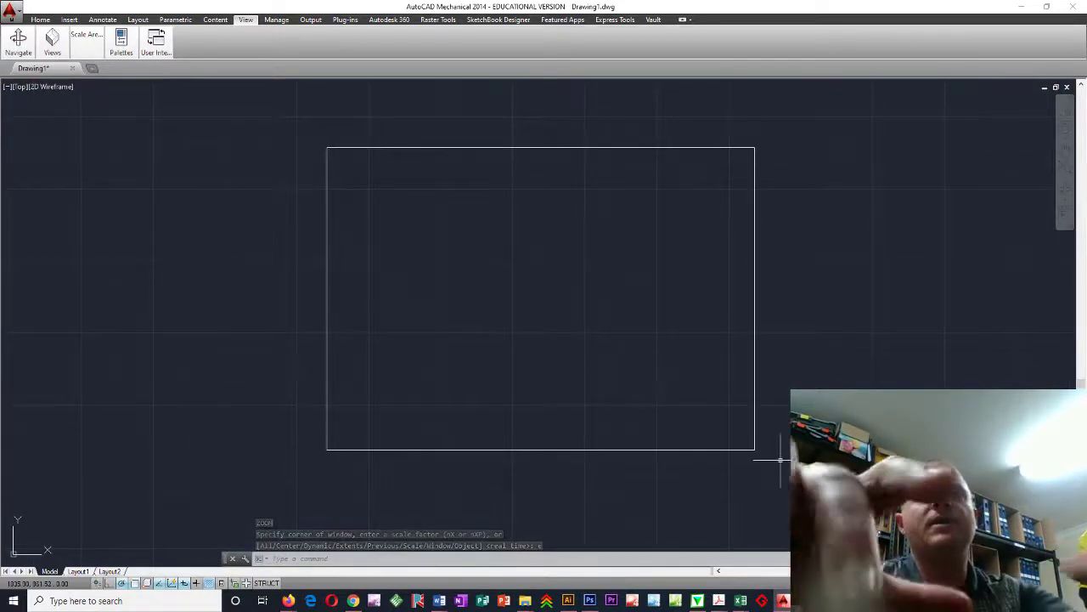
Offset the outer rectangle 10 inward, then offset that copy 10 inward again
text(o)
key(Return)
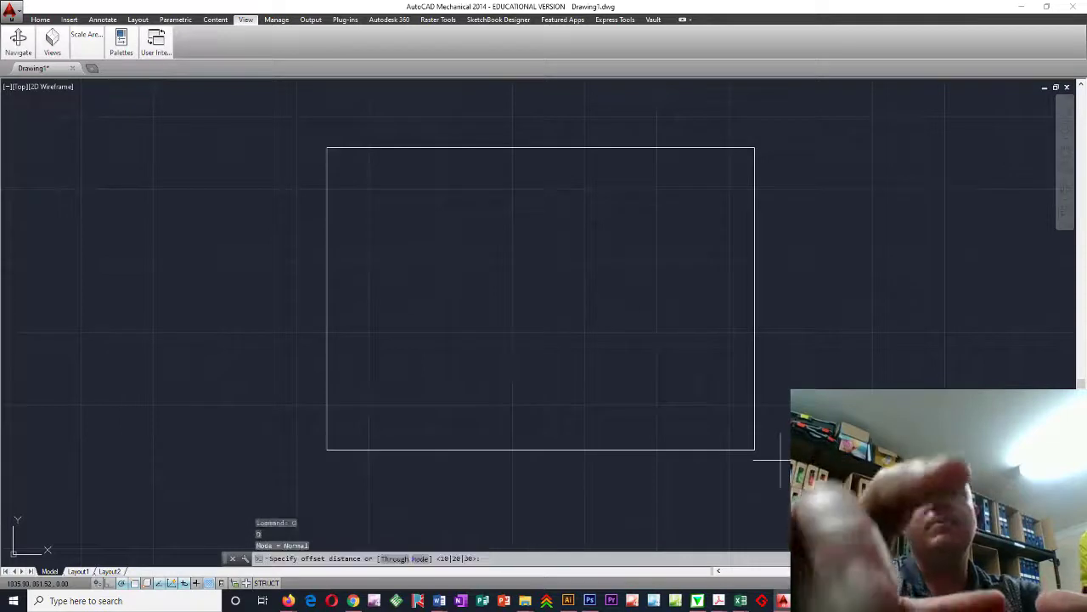
text(10)
key(Return)
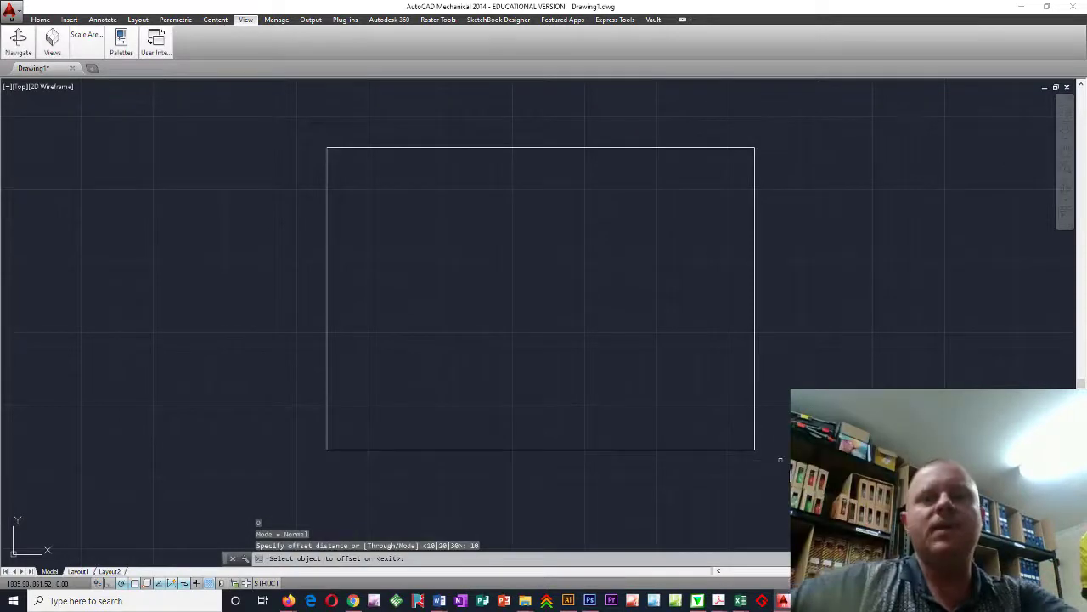
click(719, 448)
click(710, 438)
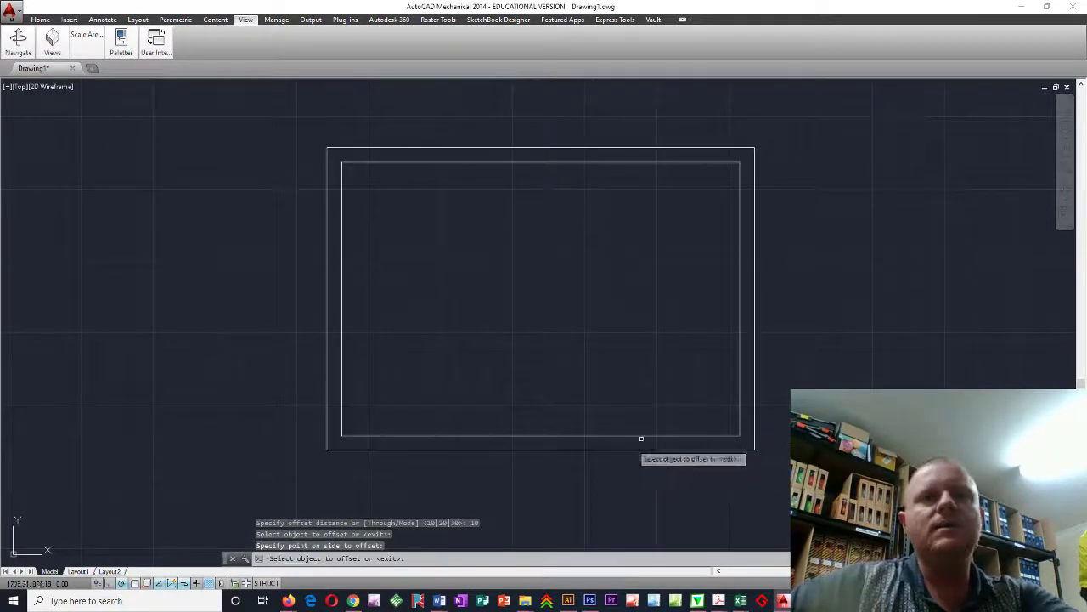
click(572, 437)
click(572, 415)
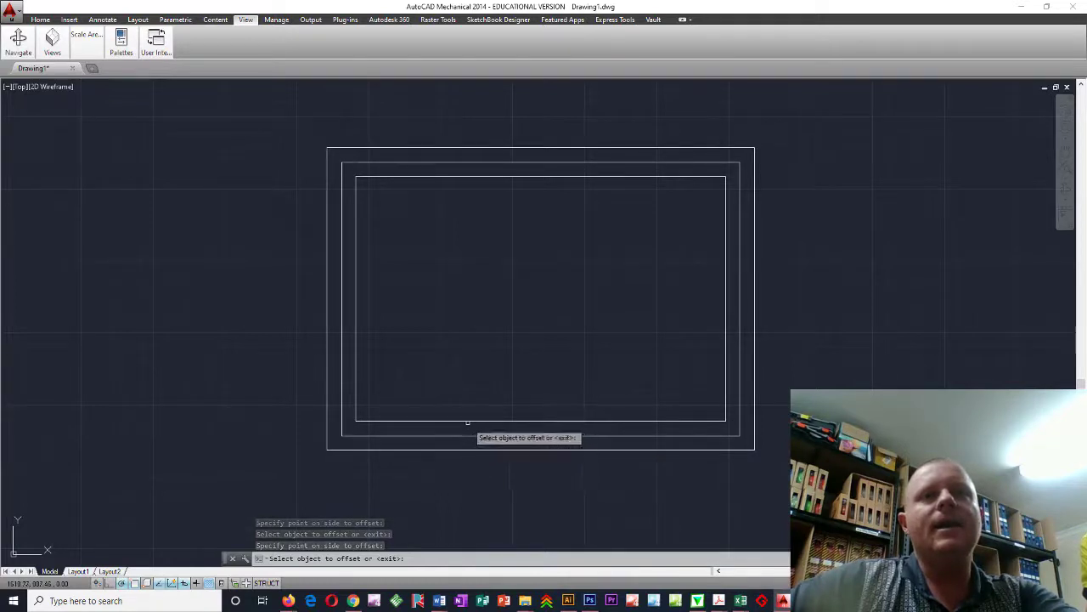
key(Escape)
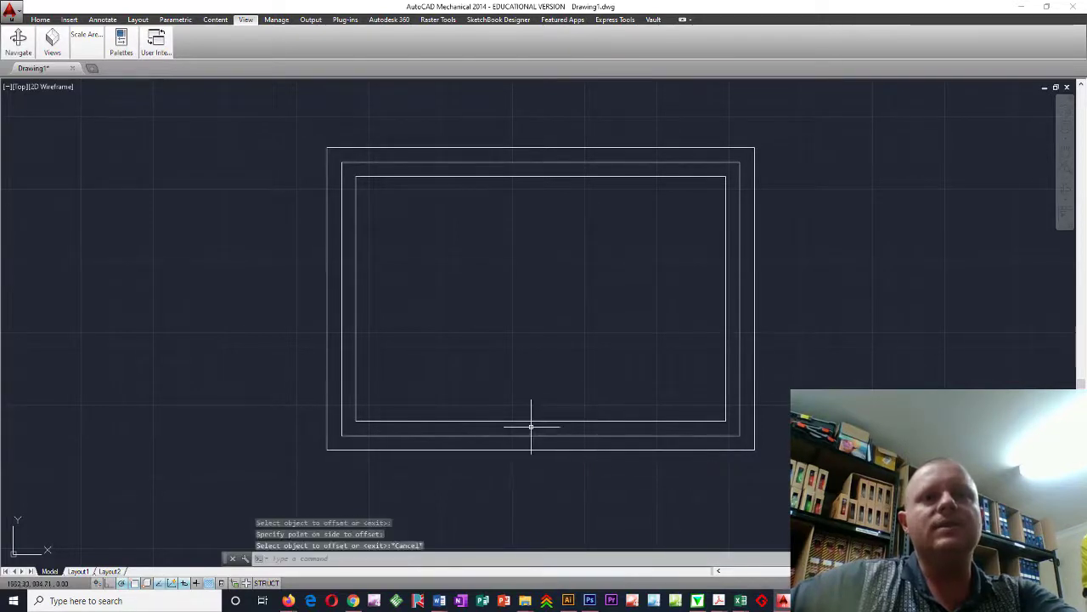
key(Escape)
Explode the innermost rectangle into separate lines
click(508, 419)
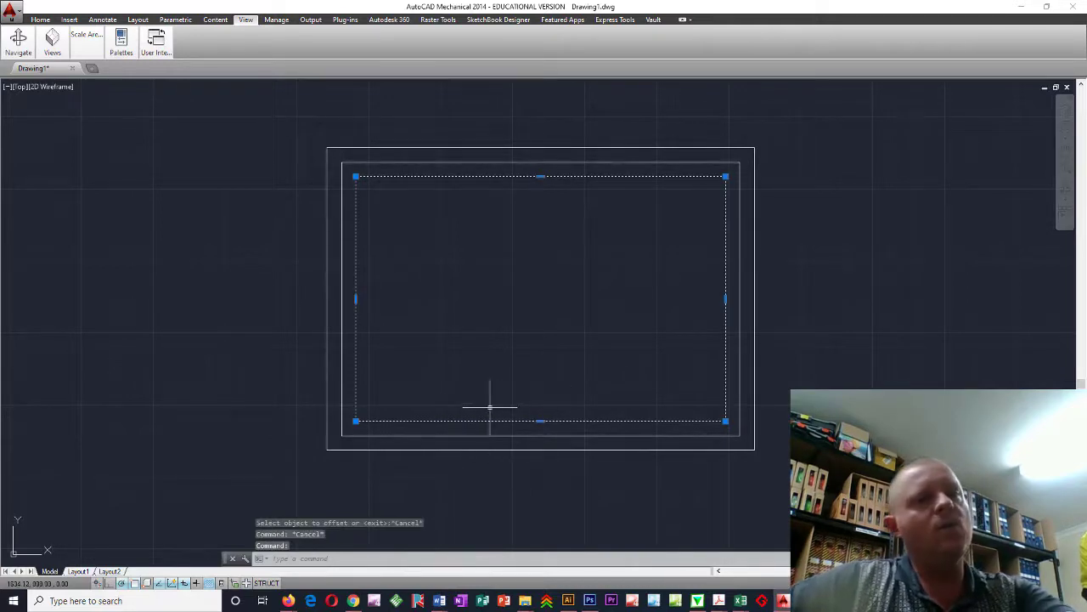
text(e)
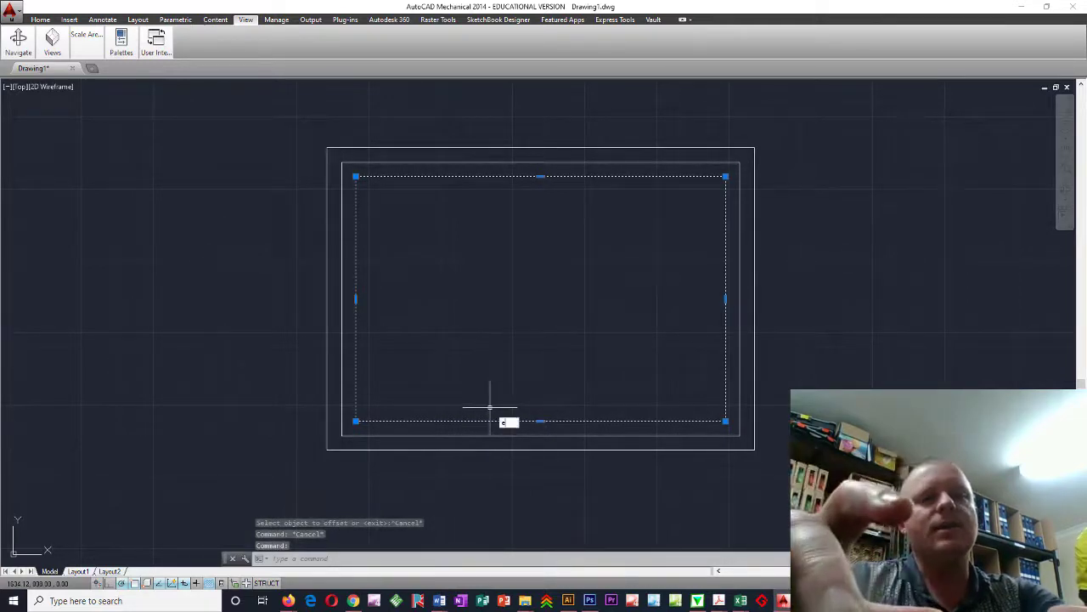
text(xplo)
key(Return)
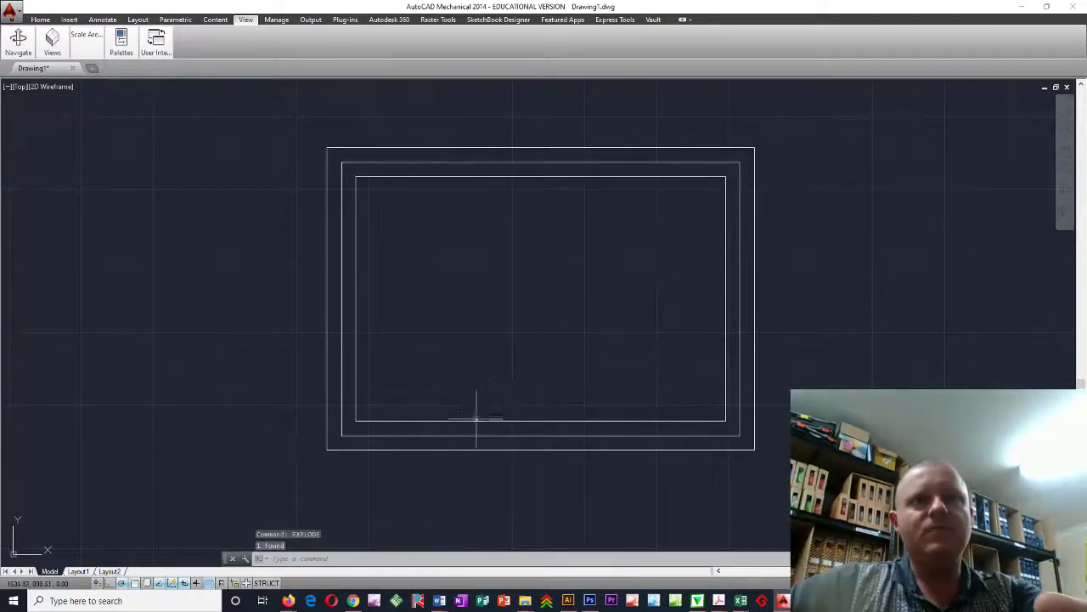
click(475, 420)
key(Escape)
key(Escape)
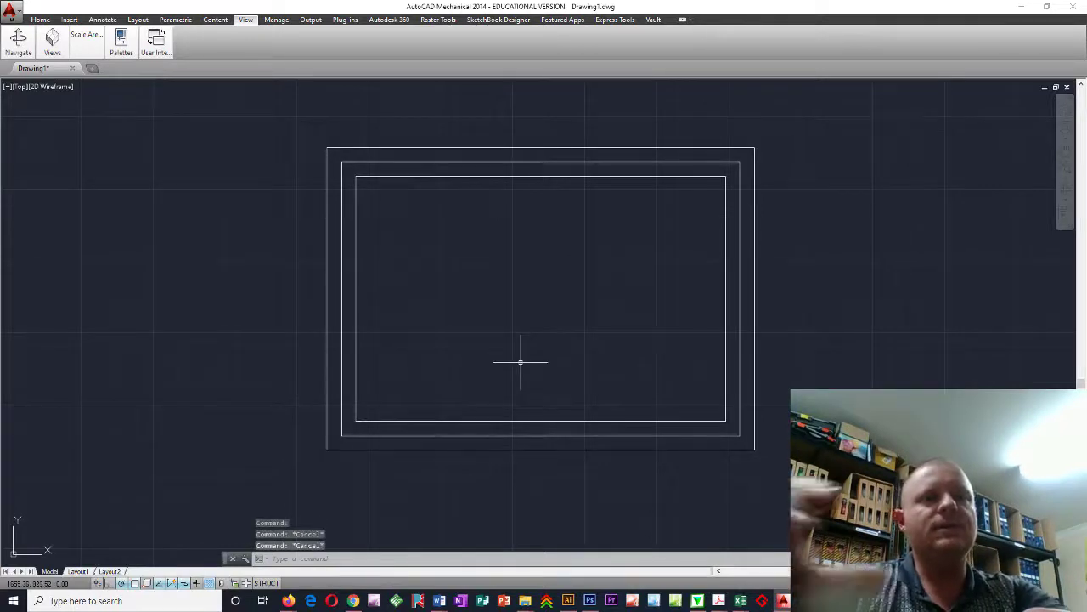
Divide the left inner line into 8 equal segments
text(div)
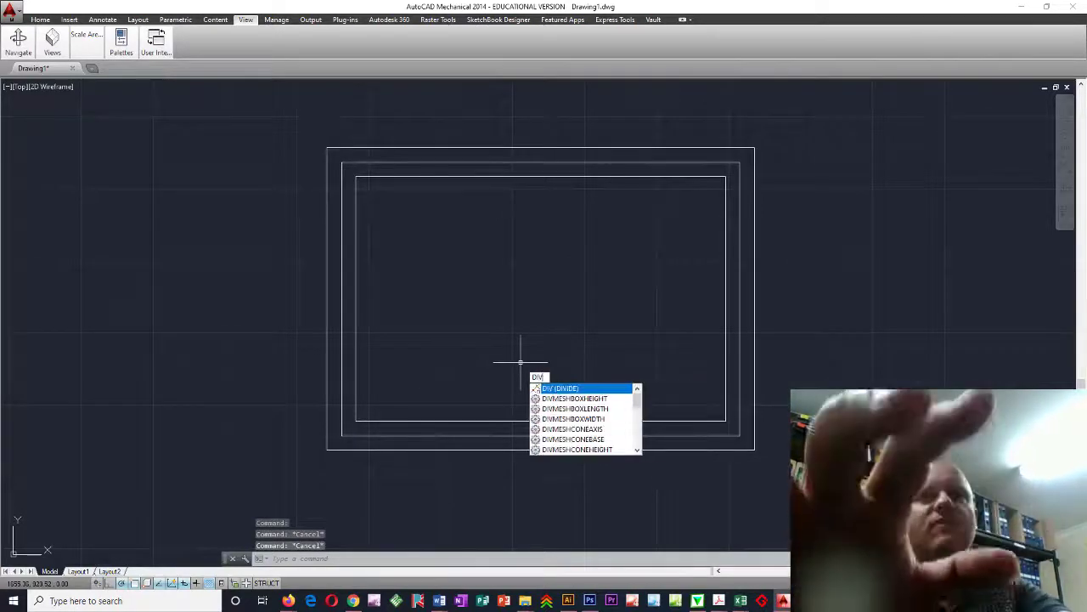
key(Return)
key(Return)
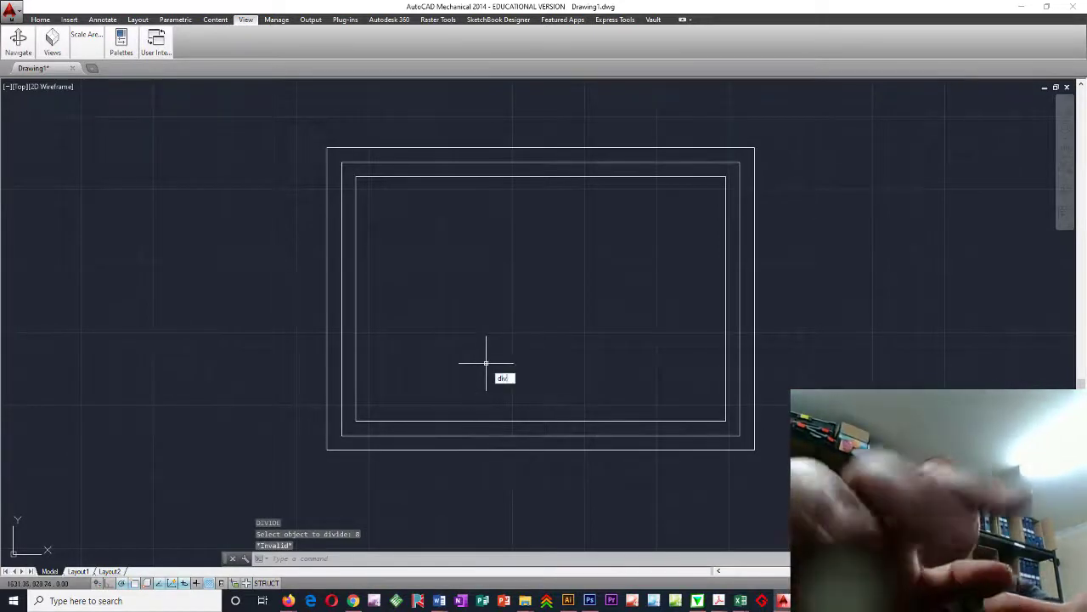
key(Return)
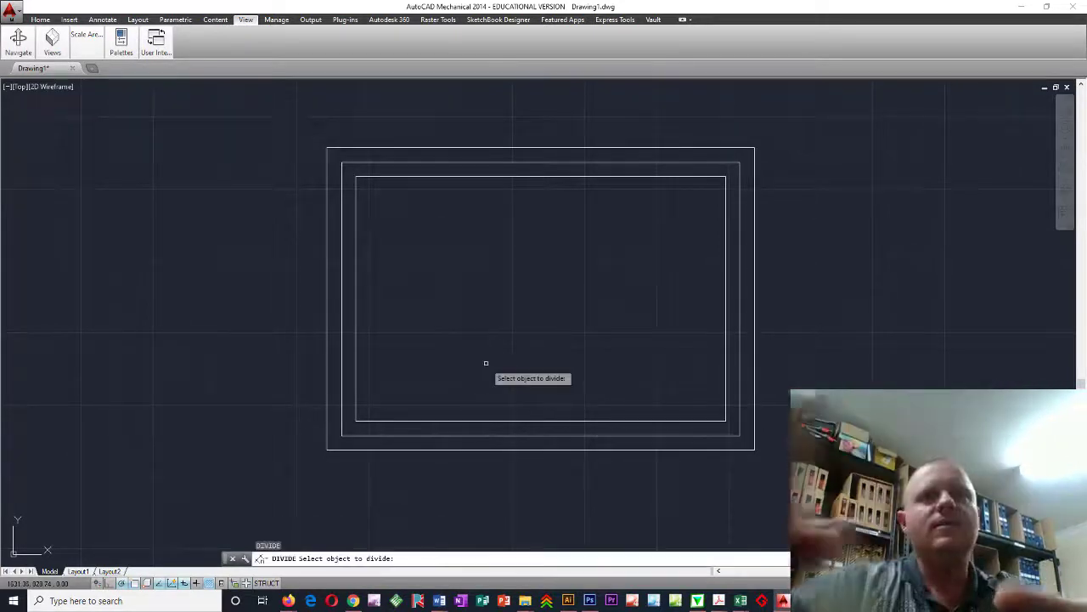
click(482, 420)
click(482, 420)
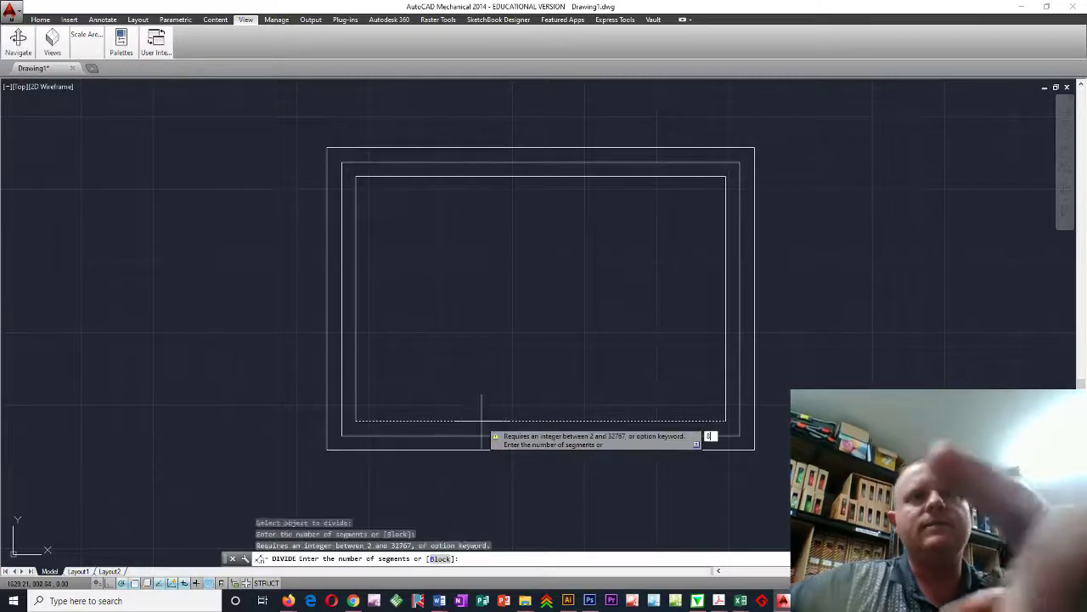
key(Escape)
key(Return)
click(356, 338)
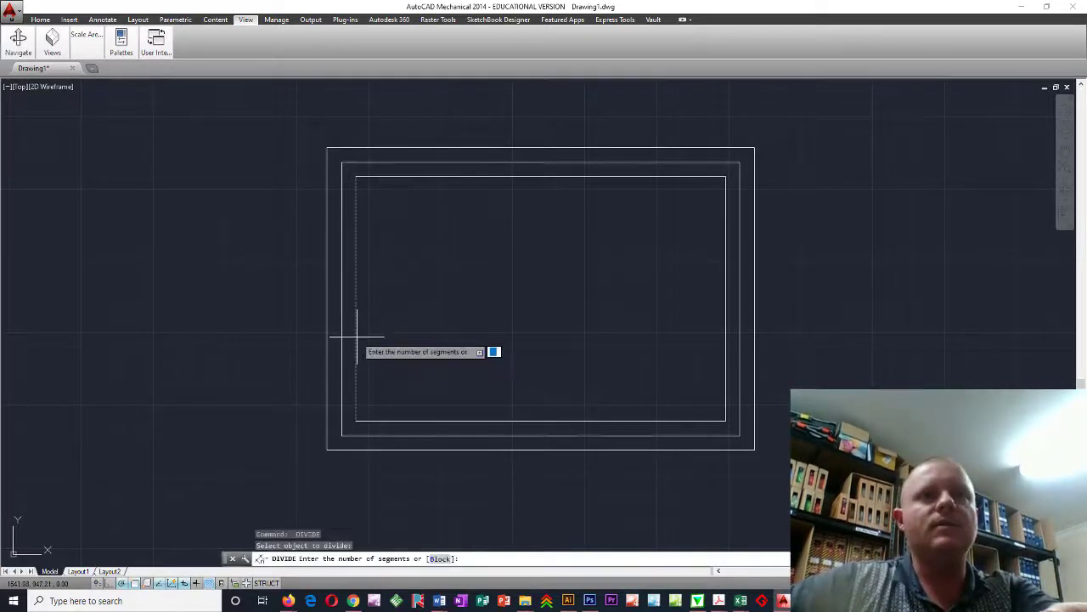
text(8)
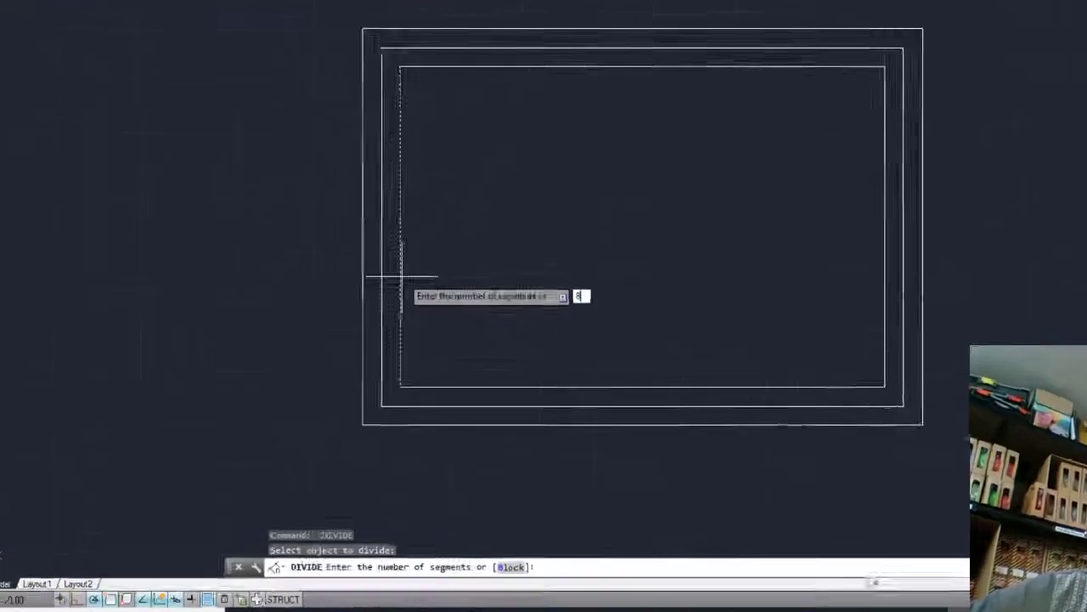
key(Return)
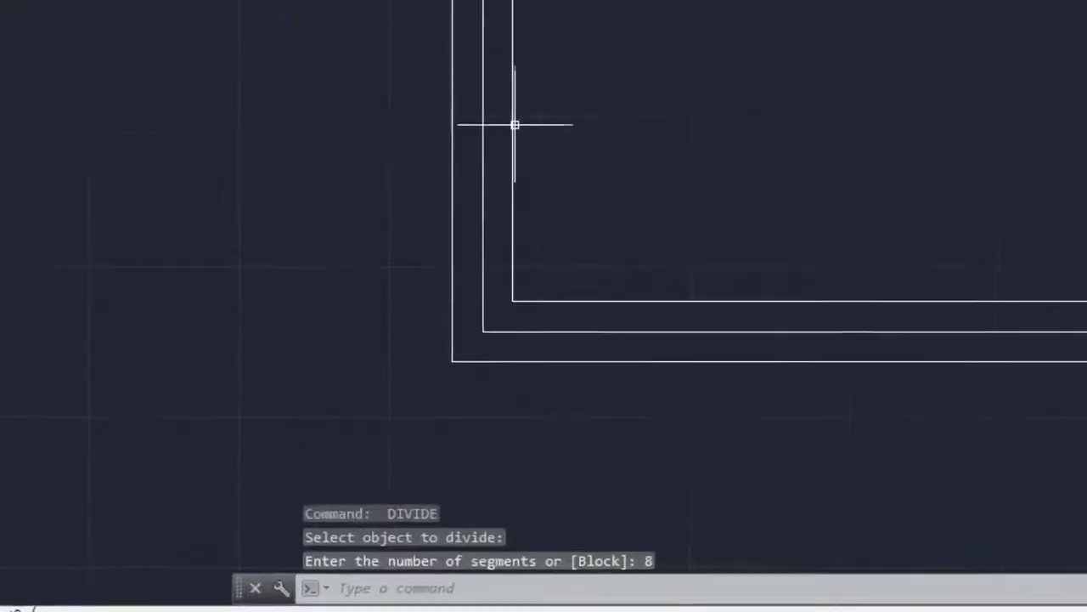
key(Escape)
key(Escape)
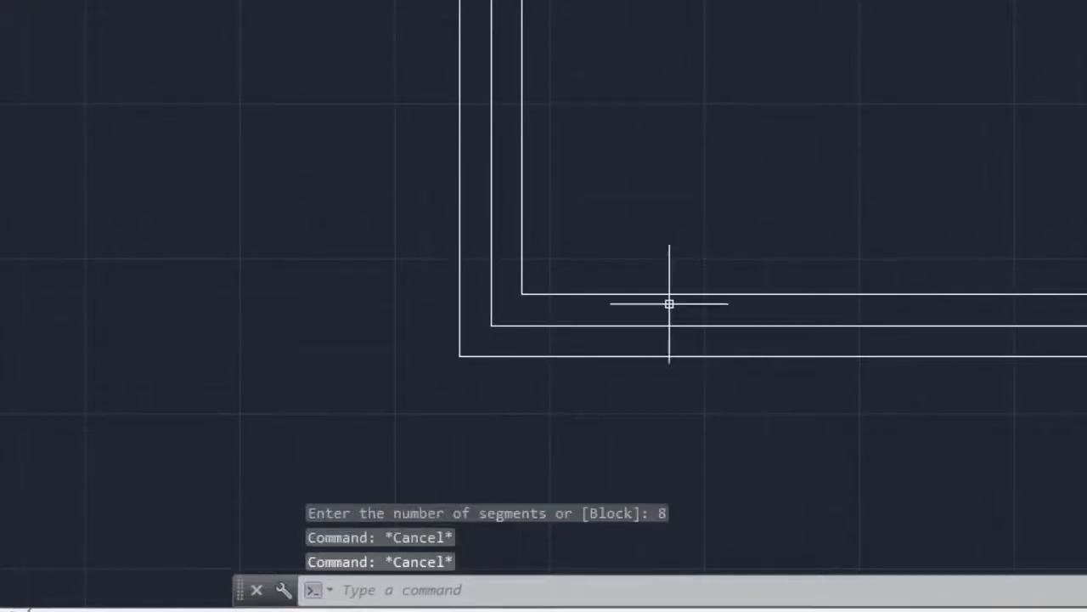
Draw two short divider ticks from division points to the middle border, one bottom, one left
text(l)
key(Return)
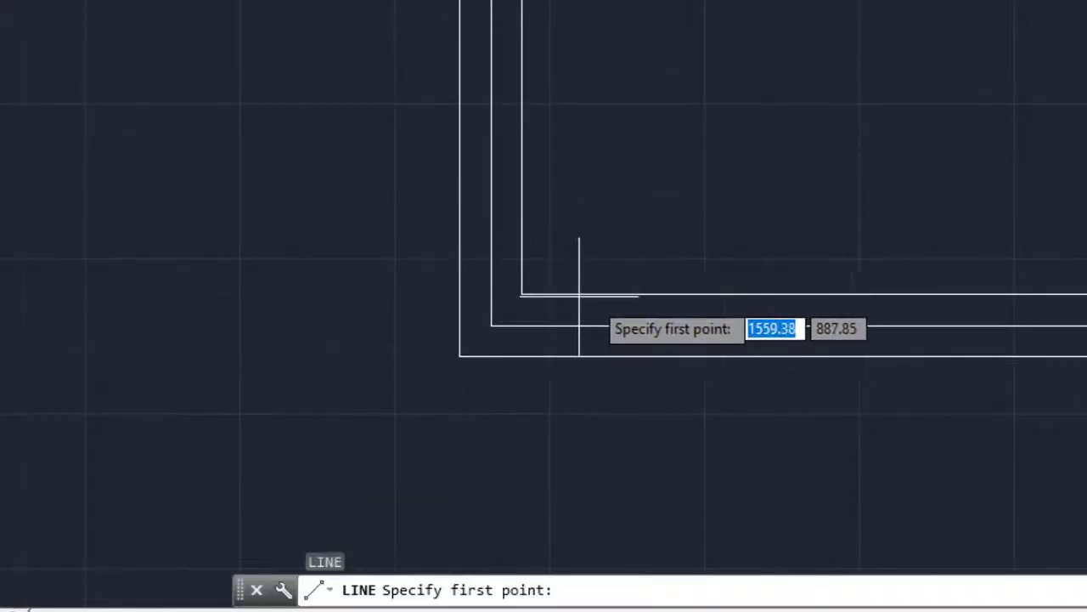
click(622, 294)
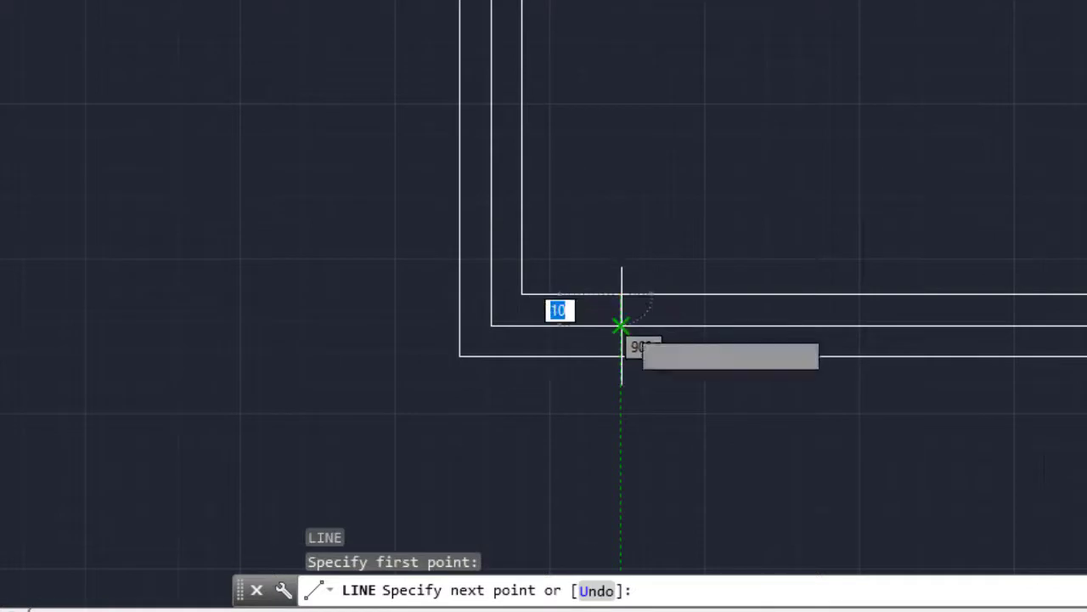
click(623, 323)
key(Escape)
key(Escape)
key(Return)
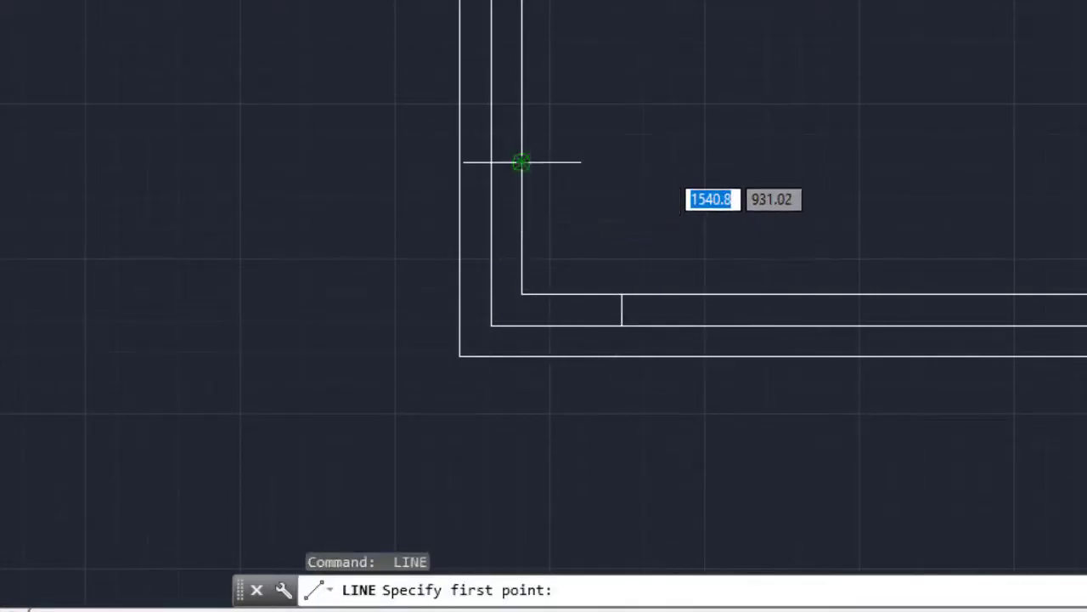
click(522, 162)
click(491, 161)
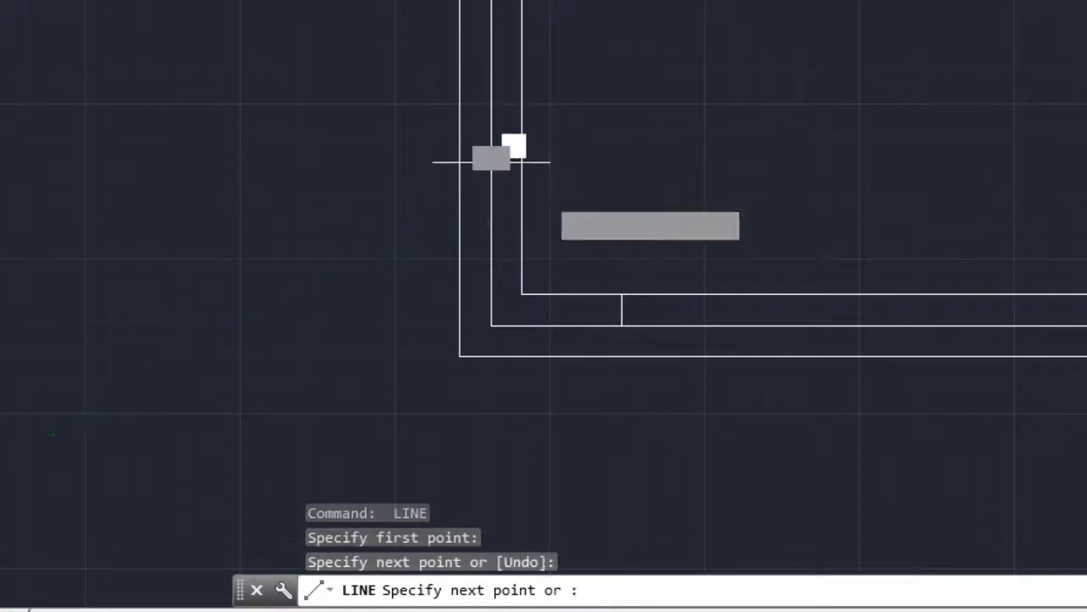
key(Escape)
key(Escape)
Add single-line text '1' at height 5 and rotation 0 in the first bottom zone
key(Return)
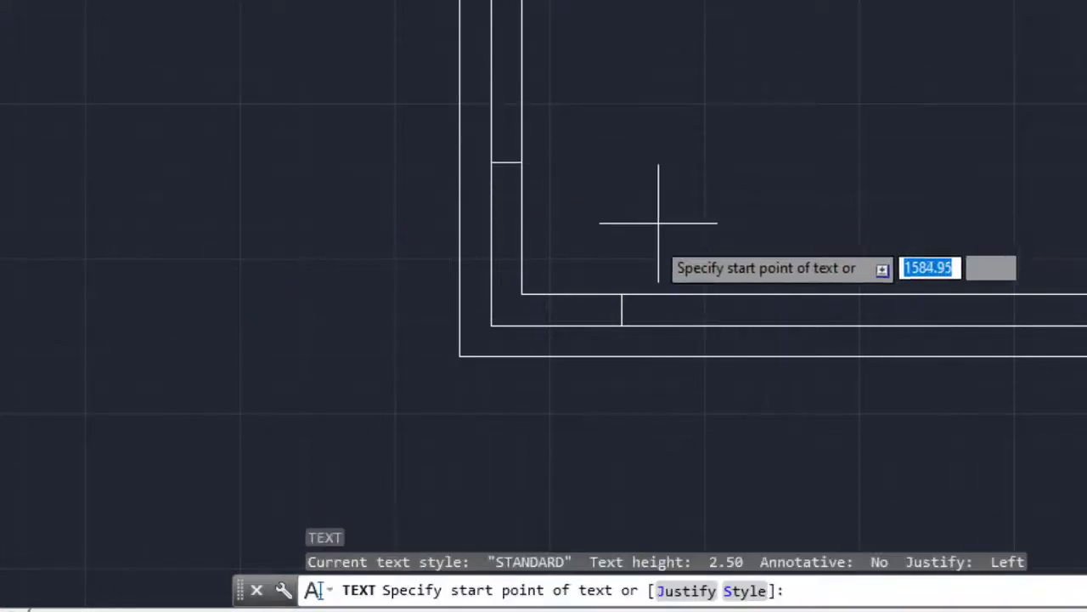
click(621, 311)
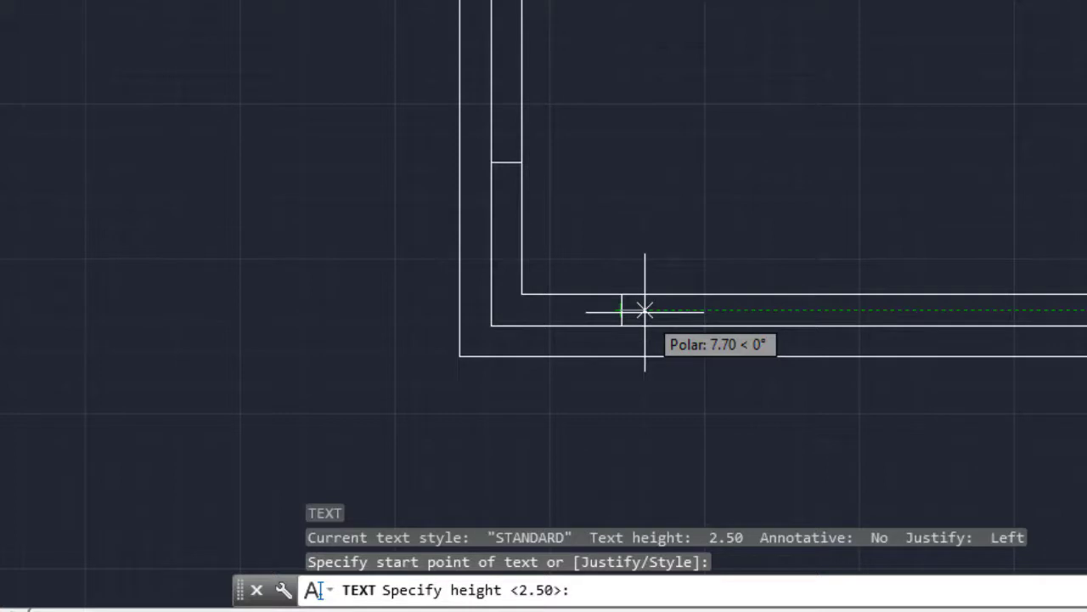
text(5)
key(Return)
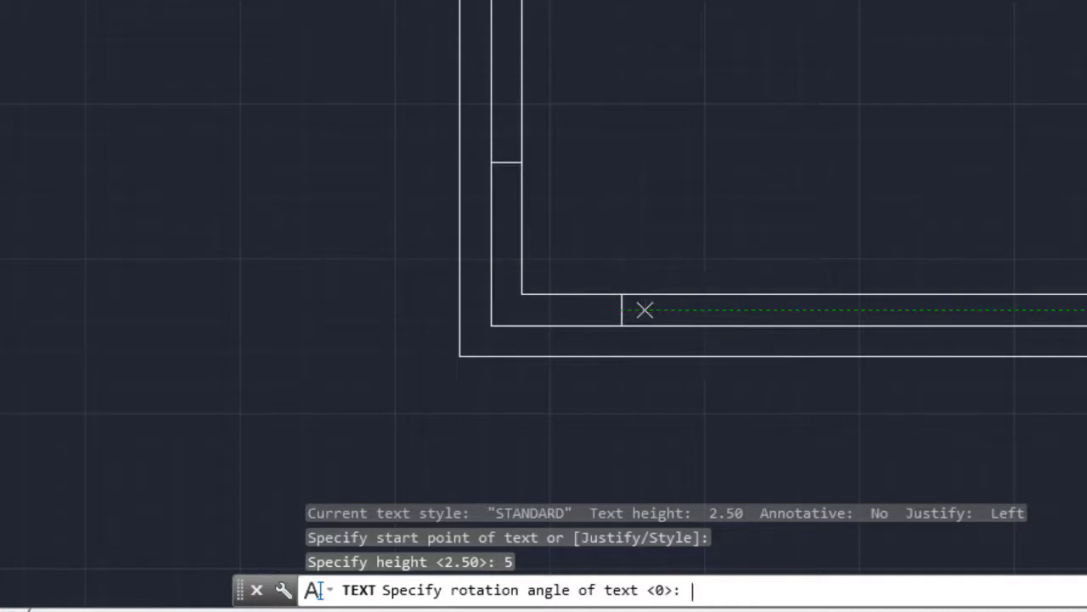
key(Return)
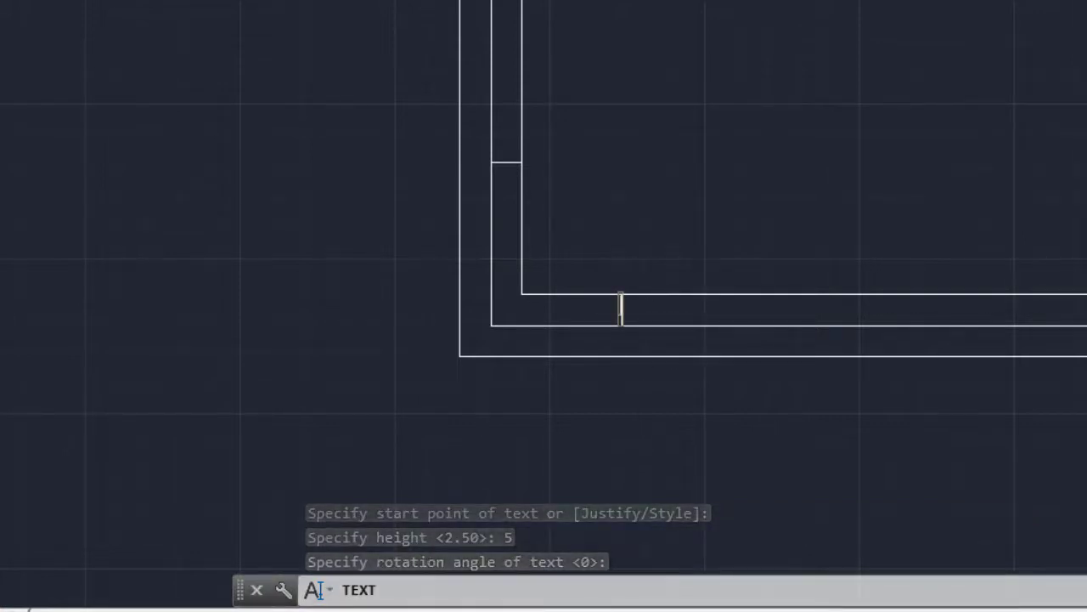
text(T)
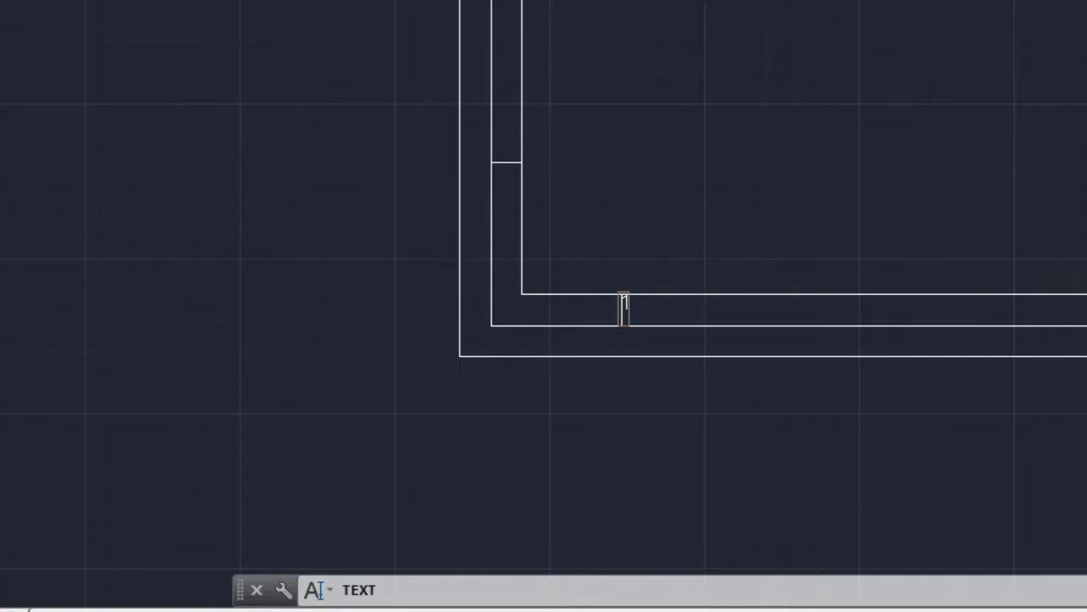
key(Return)
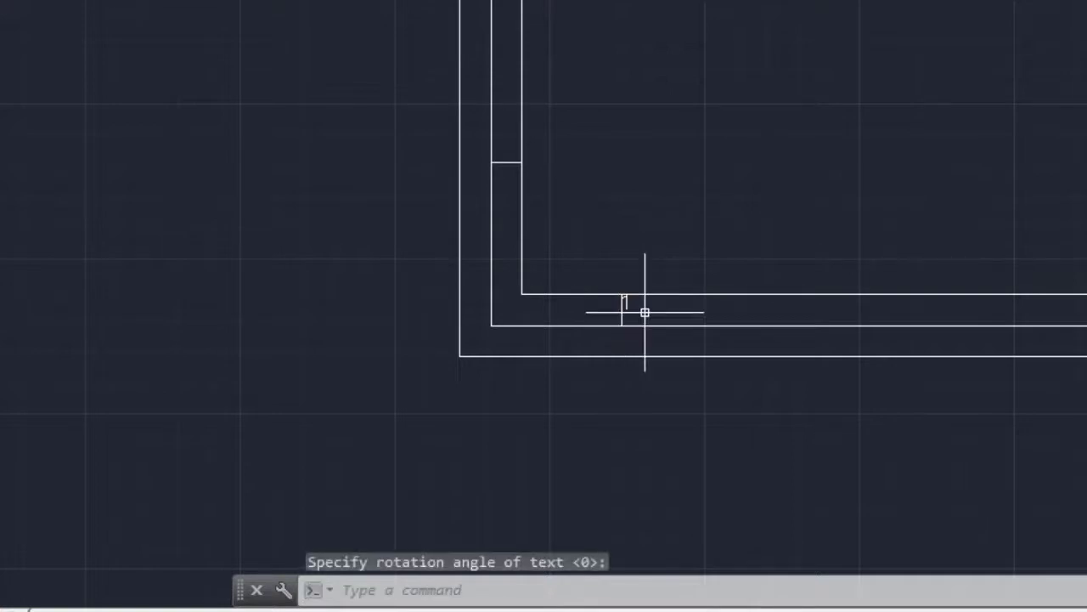
scroll(607, 322, up, 5)
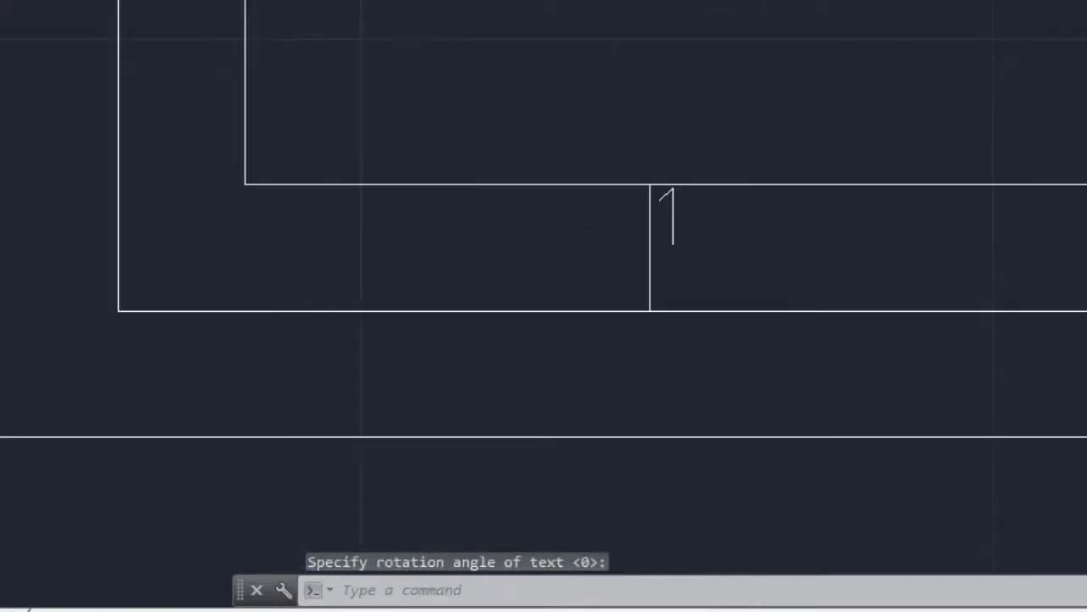
Set the '1' label's justification to Middle center in Properties
click(671, 221)
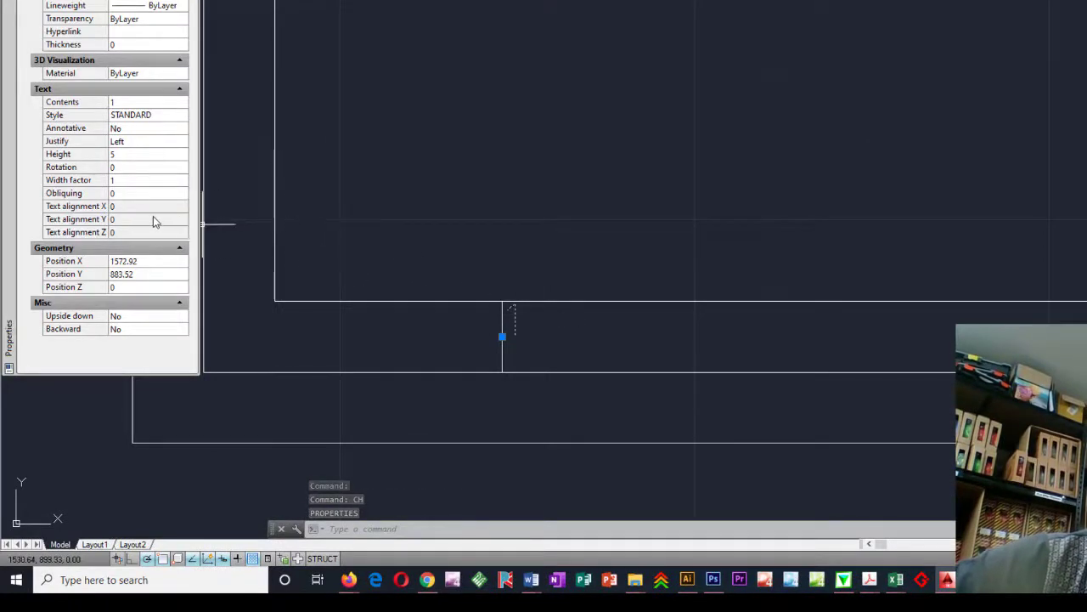
click(156, 143)
click(180, 145)
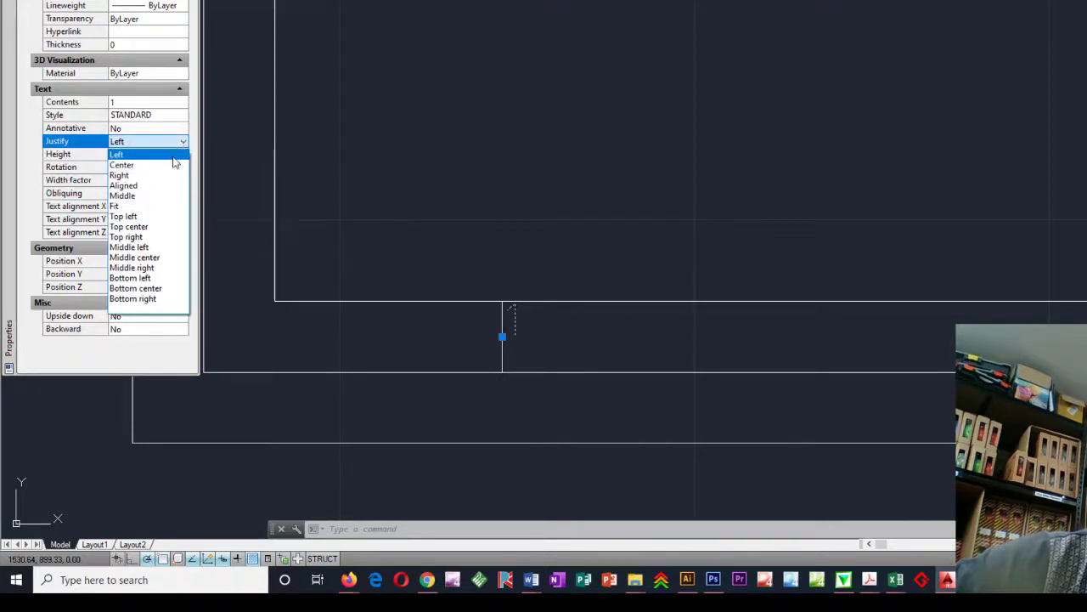
click(158, 259)
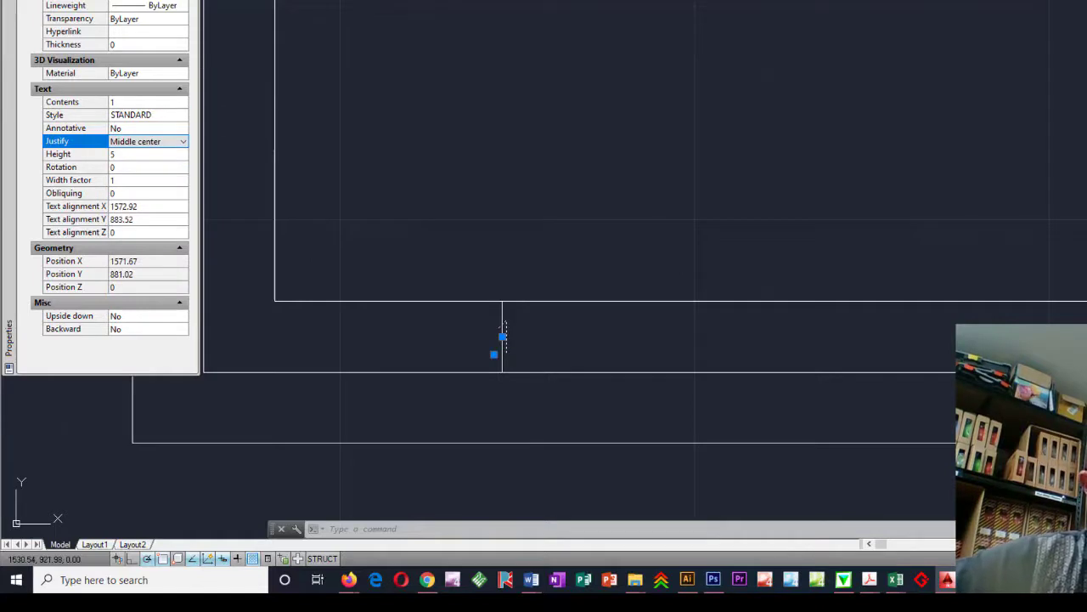
key(ctrl+1)
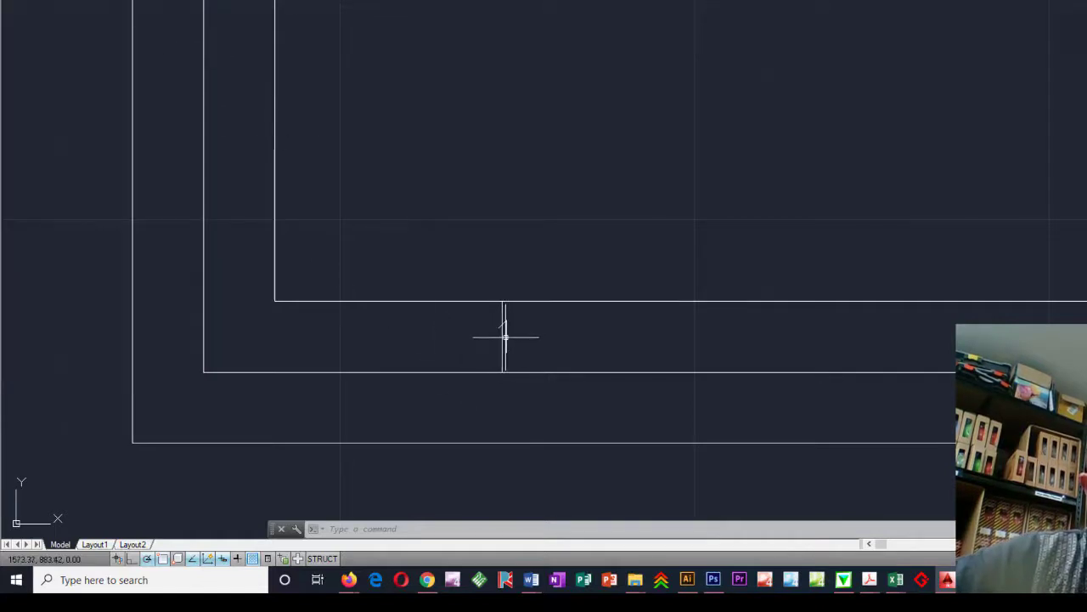
Copy the '1' label onto the left border strip
scroll(449, 353, down, 2)
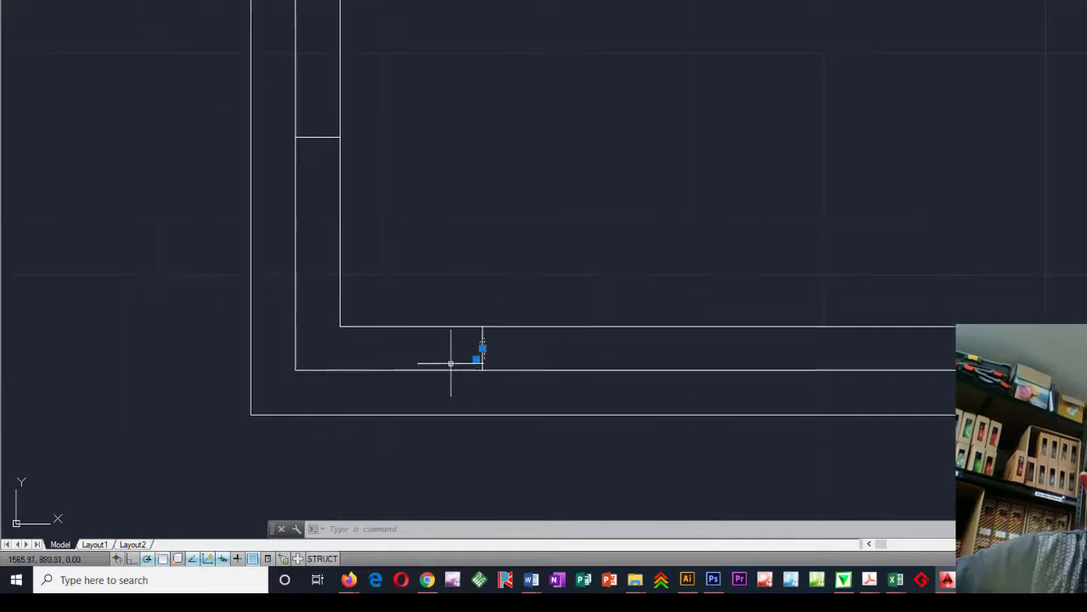
text(o)
key(Return)
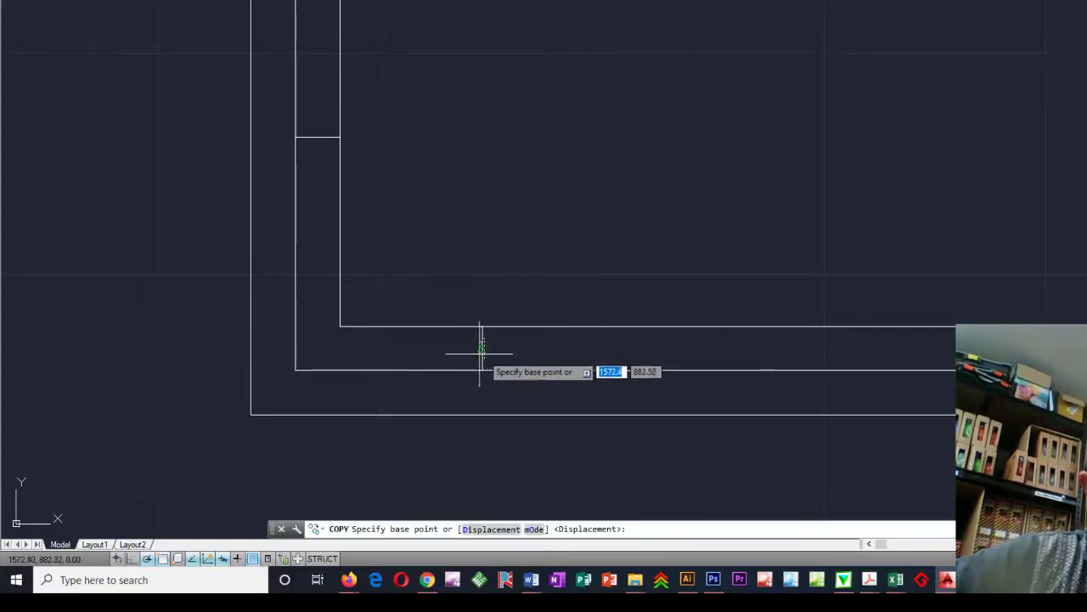
click(482, 345)
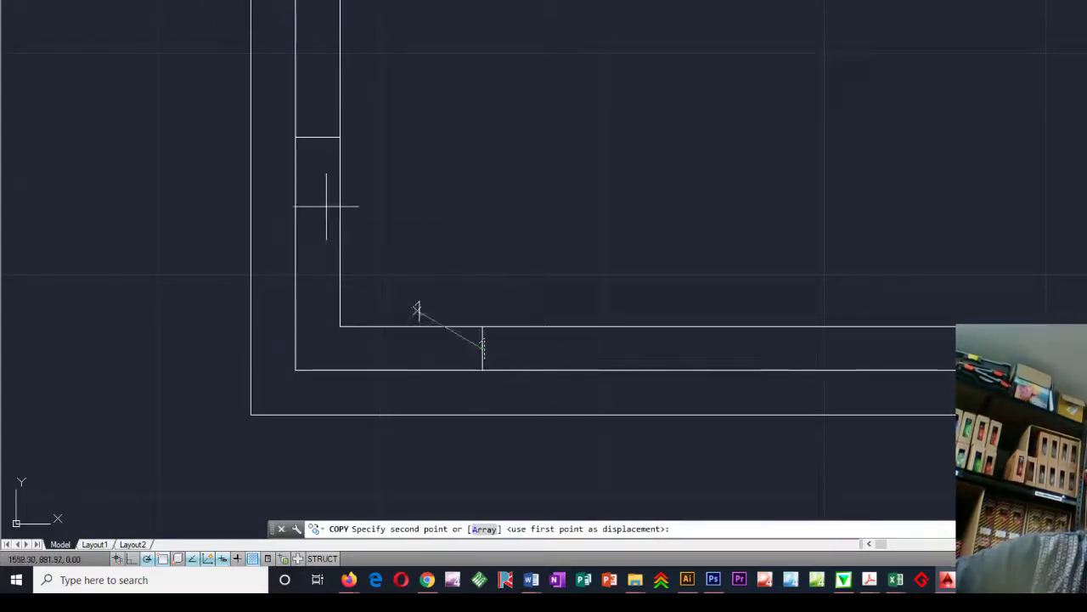
click(318, 136)
key(Return)
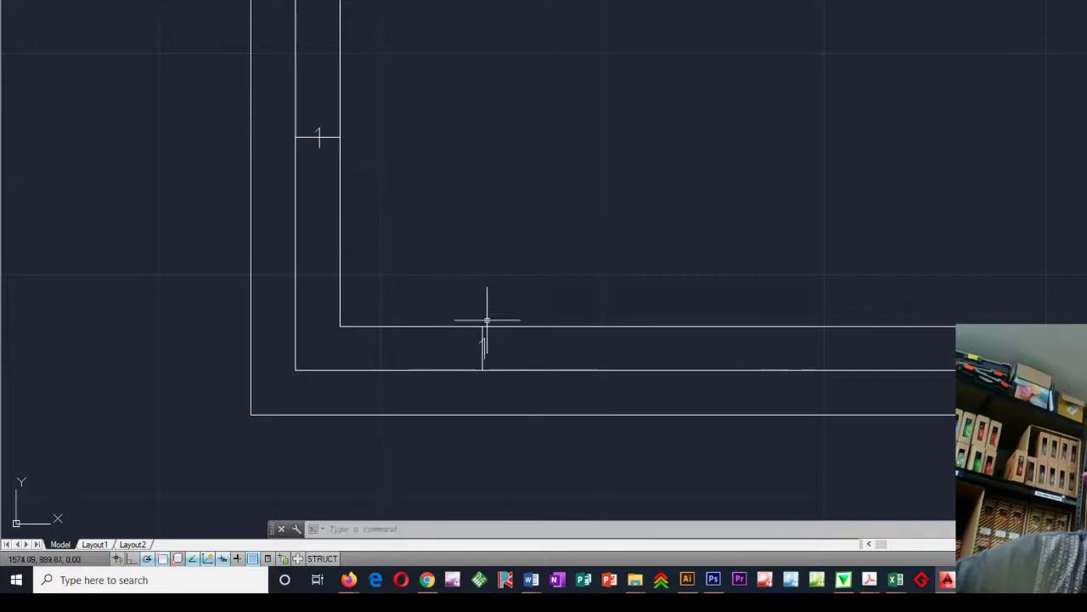
Delete the stray short line near the top of the border
scroll(474, 383, down, 4)
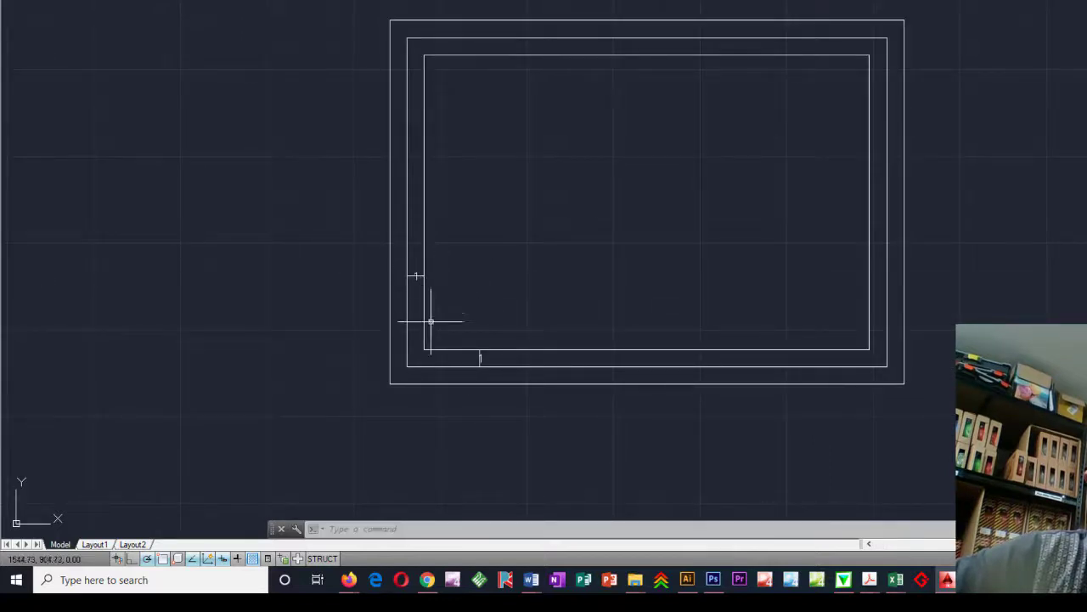
scroll(463, 349, up, 5)
click(285, 54)
key(Delete)
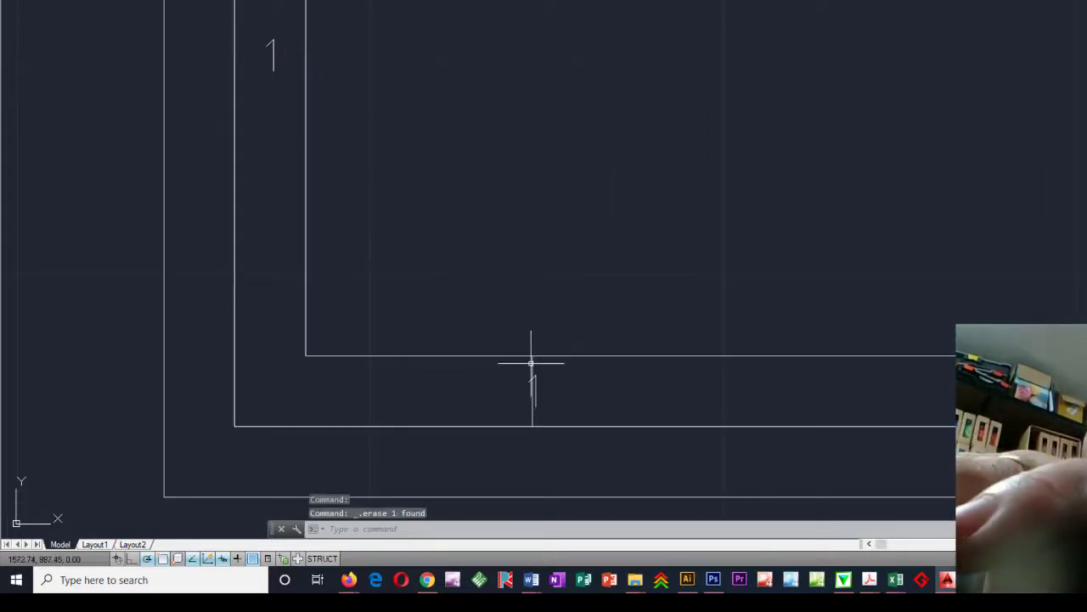
scroll(467, 392, down, 2)
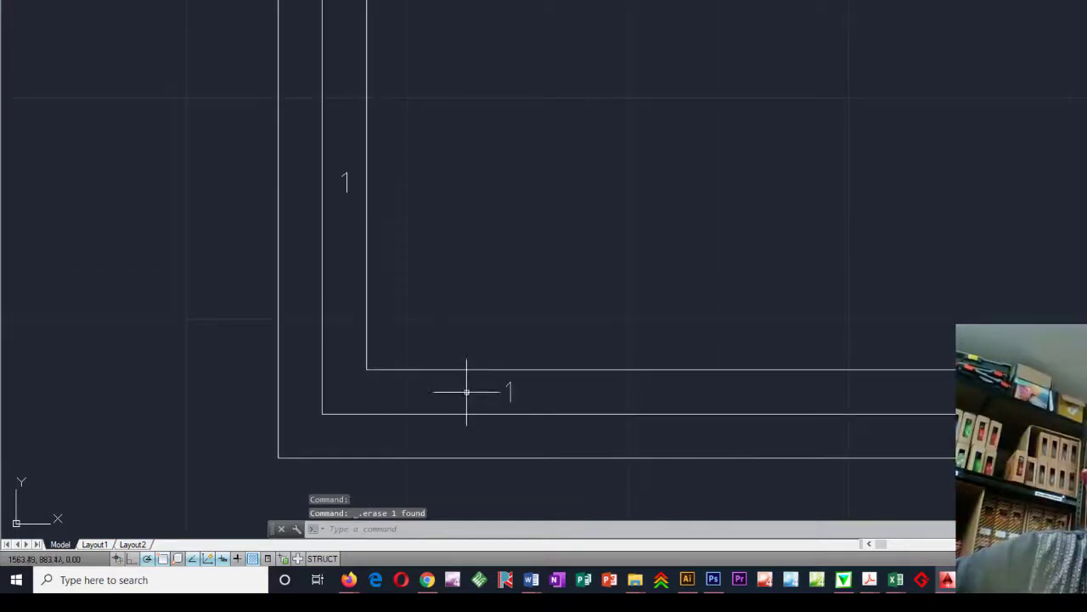
click(465, 327)
key(Escape)
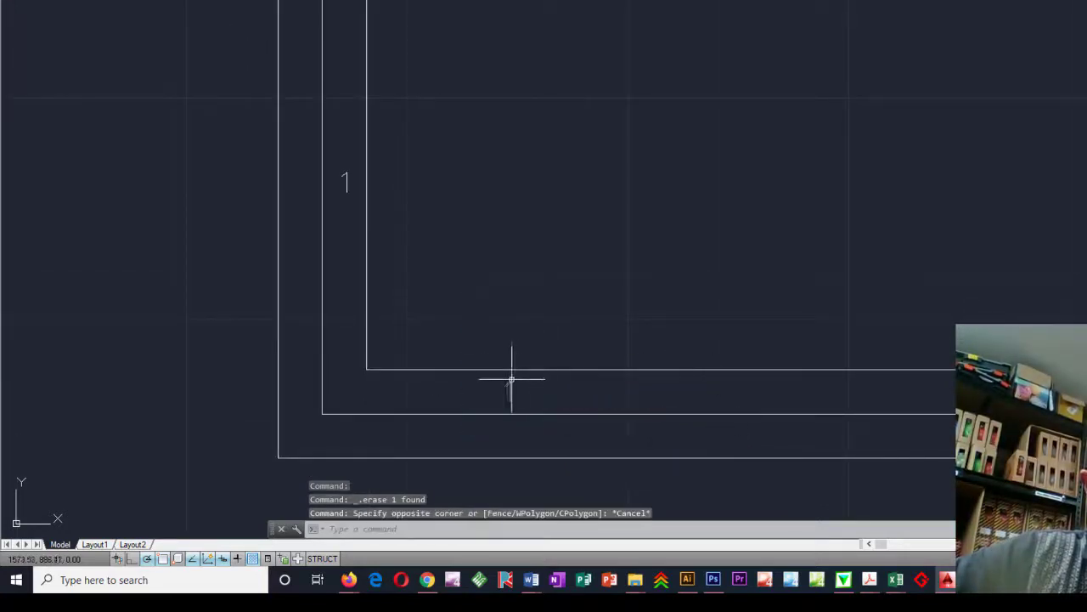
Copy the bottom '1' label three times at even spacing along the bottom strip
click(507, 390)
text(co)
key(Return)
click(509, 369)
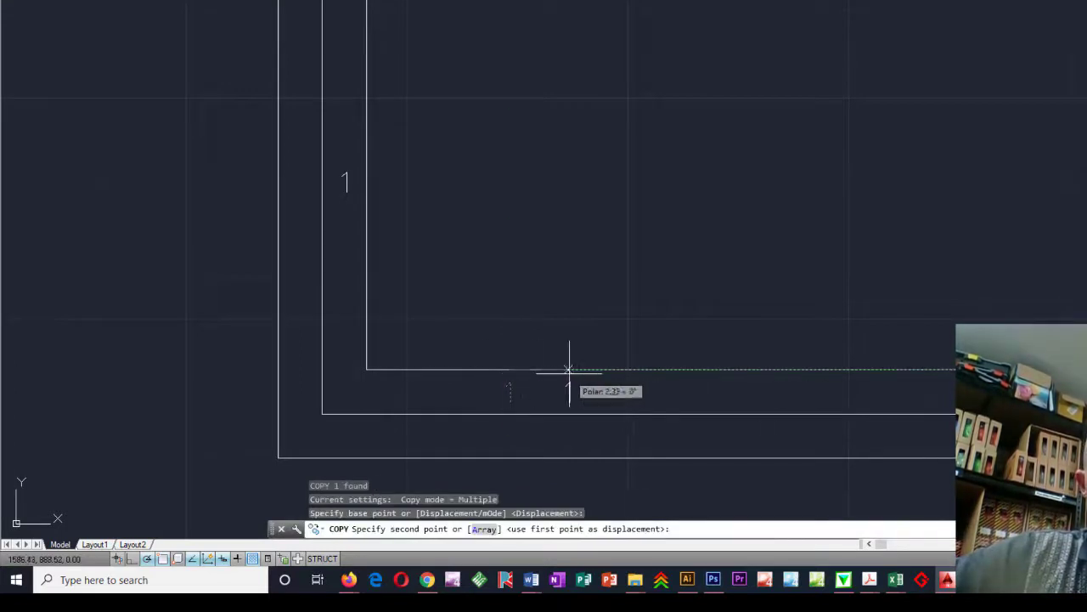
click(650, 369)
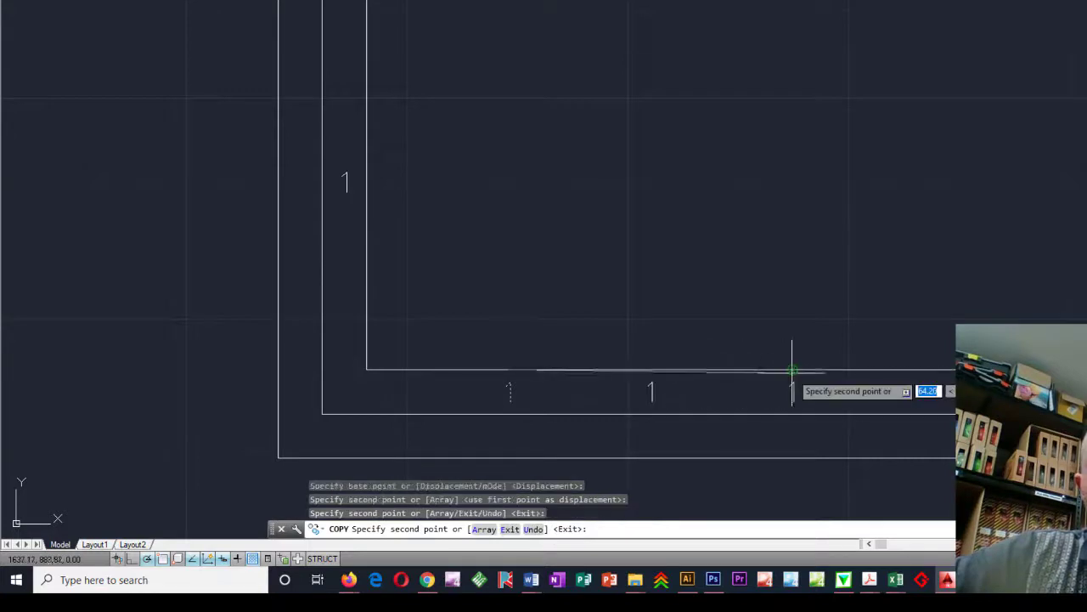
click(792, 370)
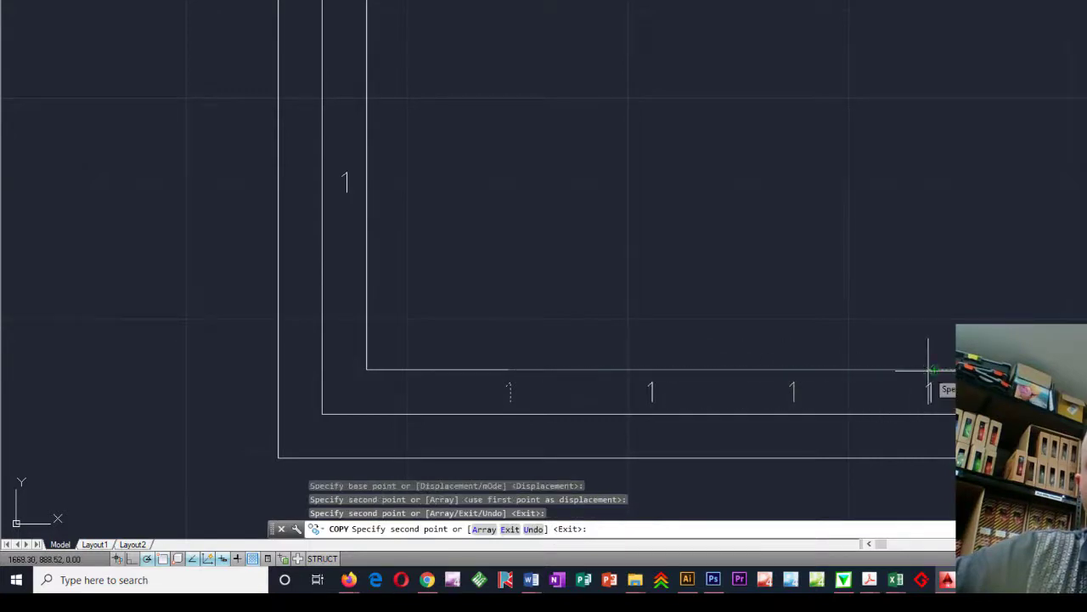
click(934, 370)
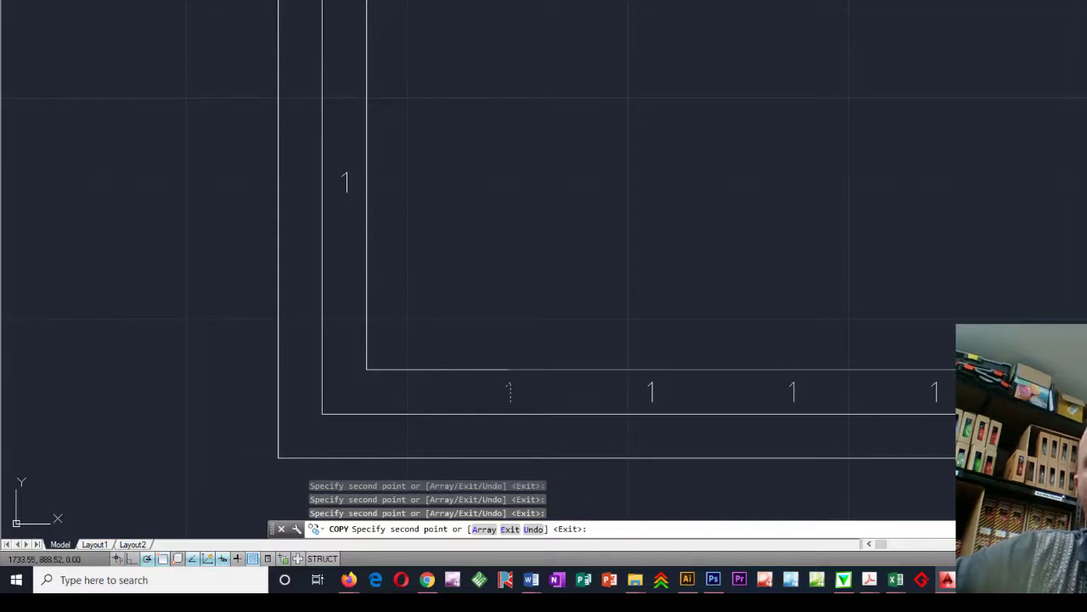
scroll(432, 413, down, 4)
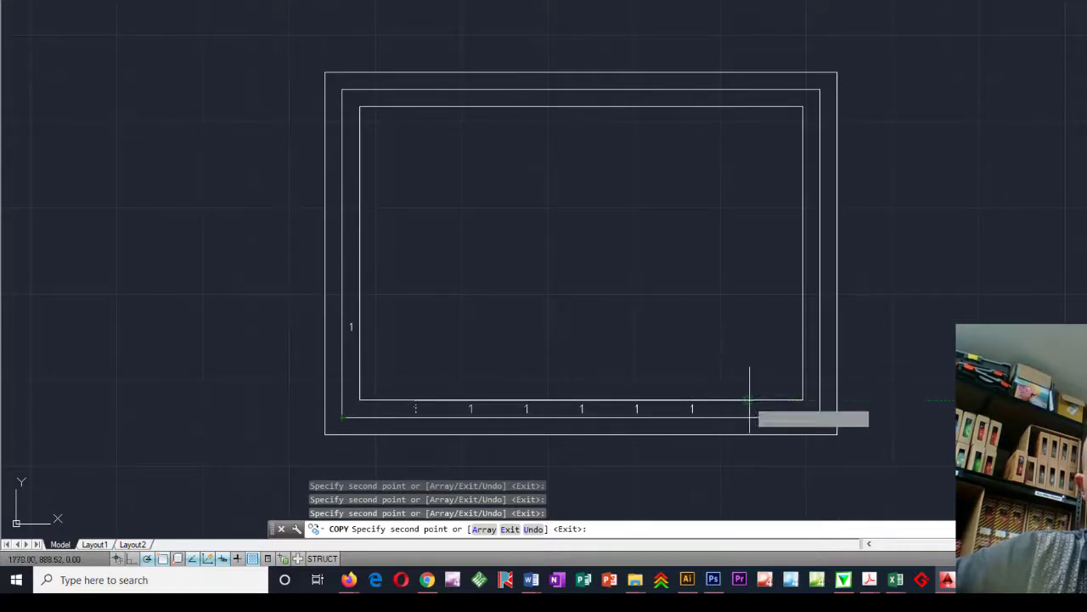
Delete the two surplus '1' labels from the bottom strip
key(Escape)
key(Escape)
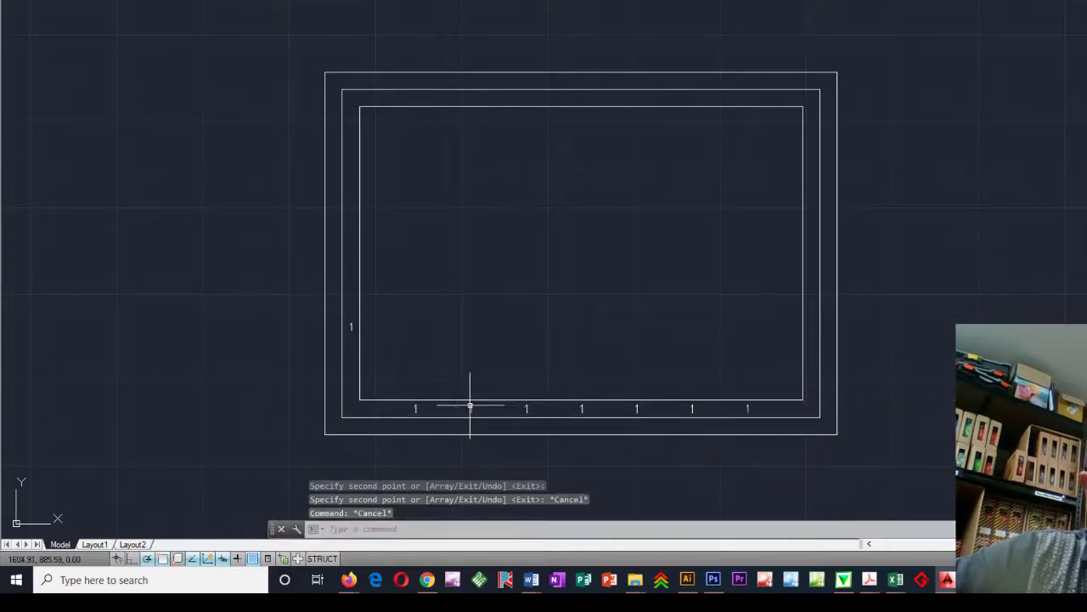
click(470, 409)
key(Delete)
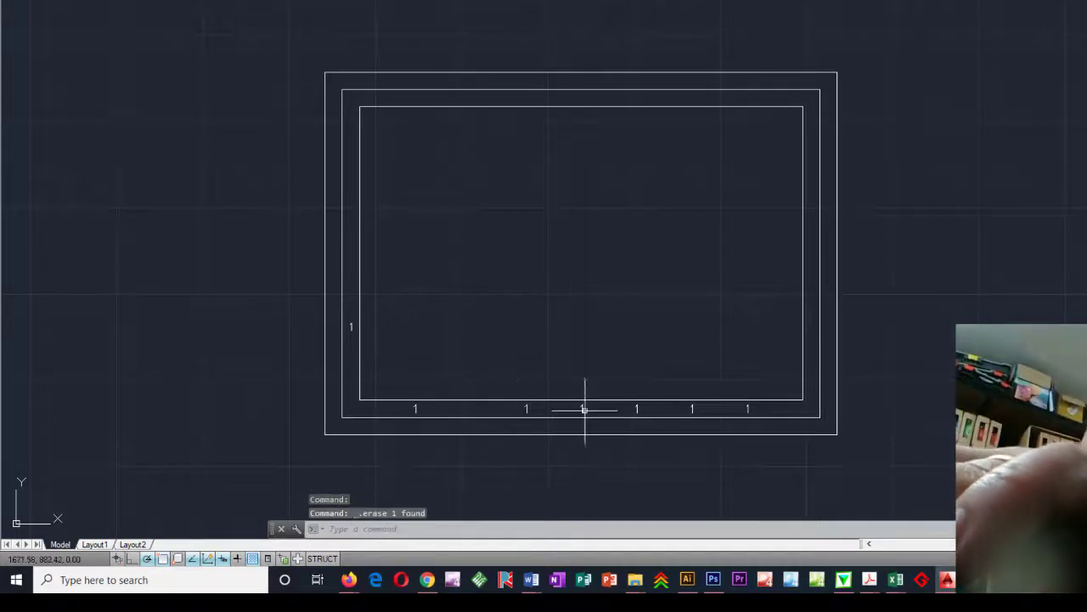
click(690, 409)
key(Delete)
Draw a short divider line from the inner to the outer border between the first zones
text(l)
key(Return)
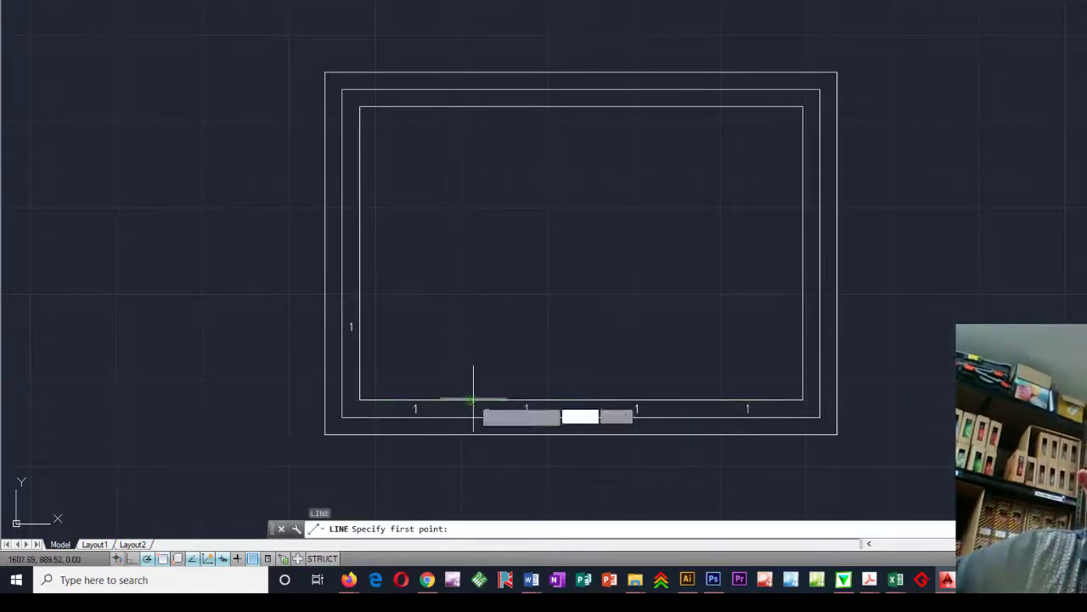
click(469, 400)
click(470, 418)
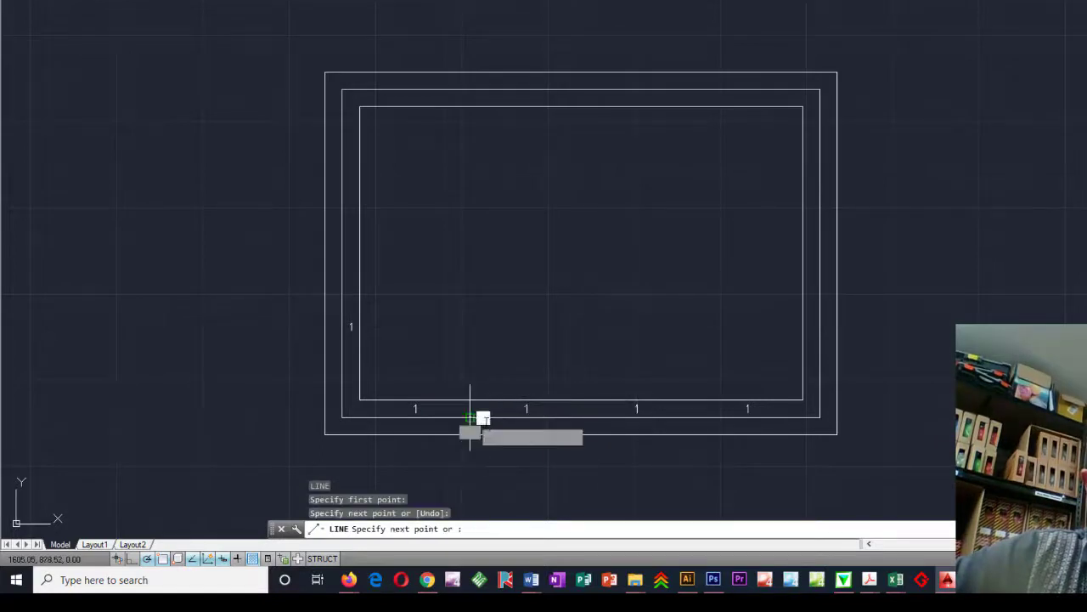
key(Escape)
Copy the divider to the next two zone boundaries along the bottom strip
text(co)
key(Return)
click(477, 409)
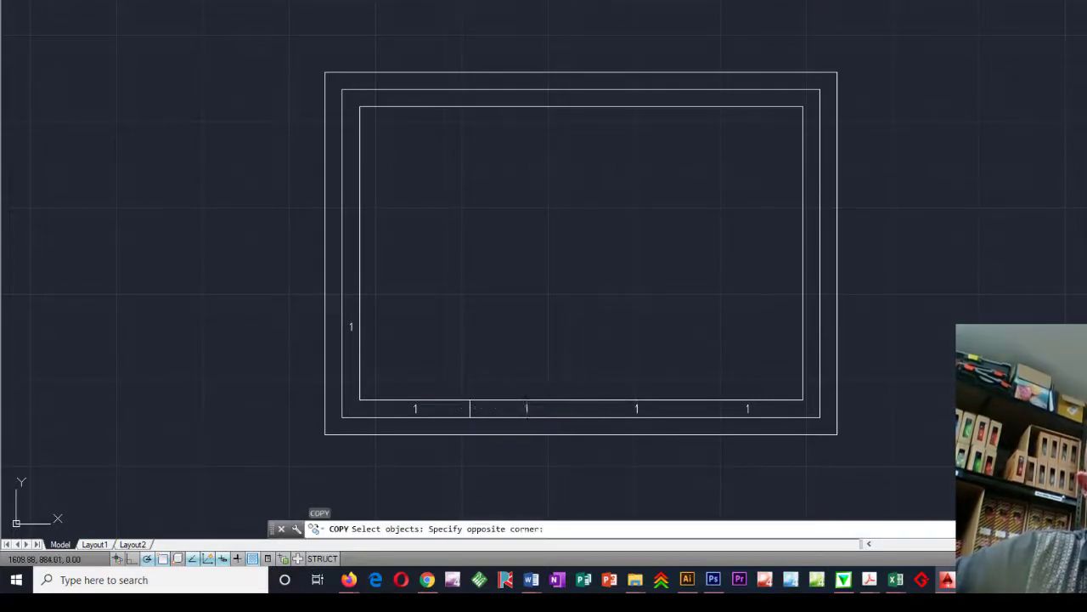
click(466, 407)
key(Return)
click(470, 399)
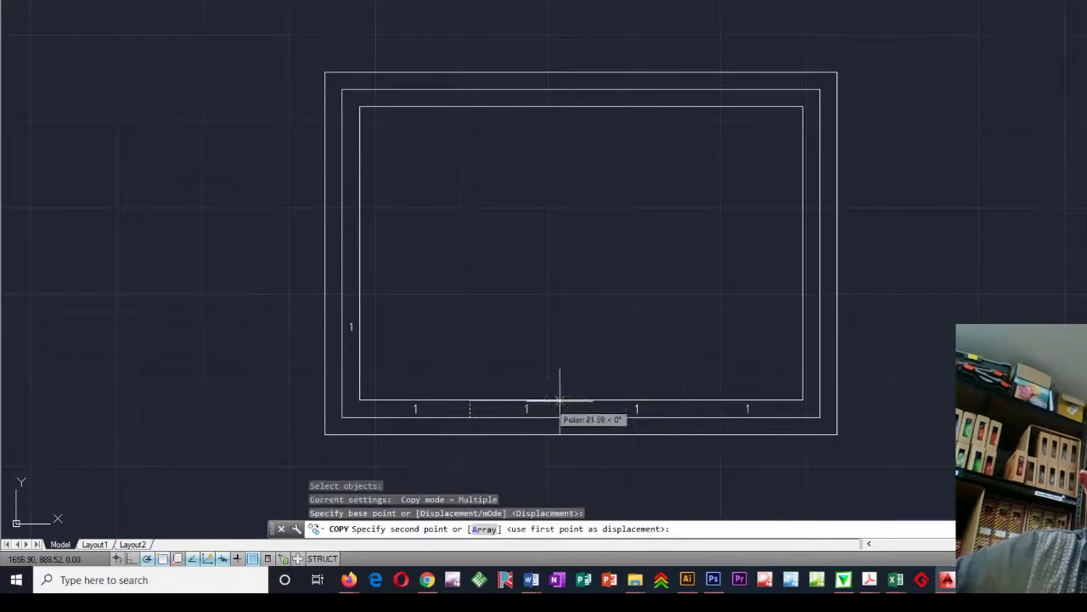
click(581, 400)
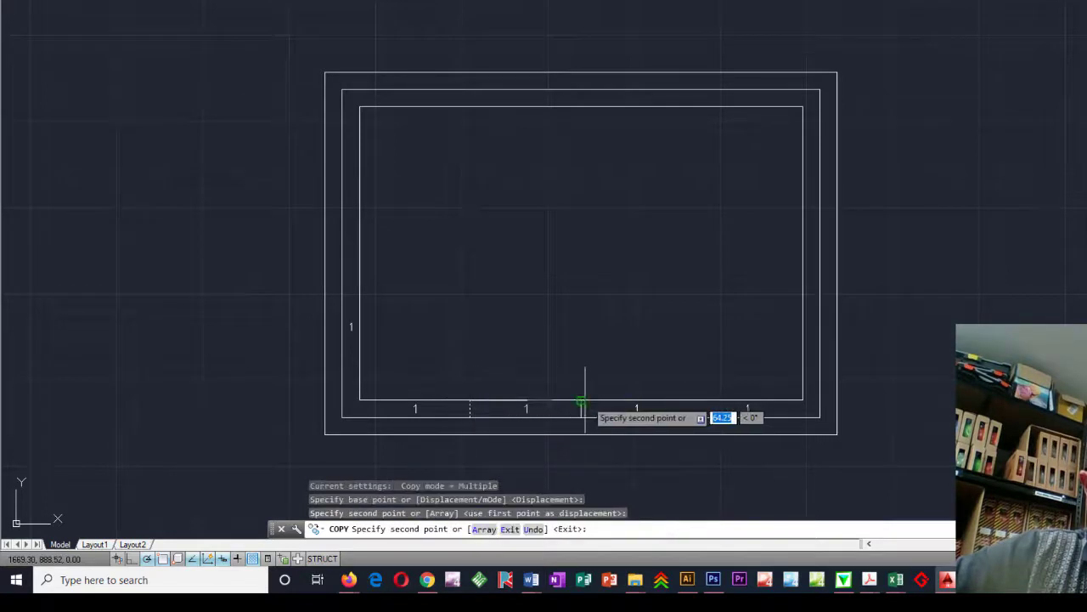
click(693, 400)
key(Escape)
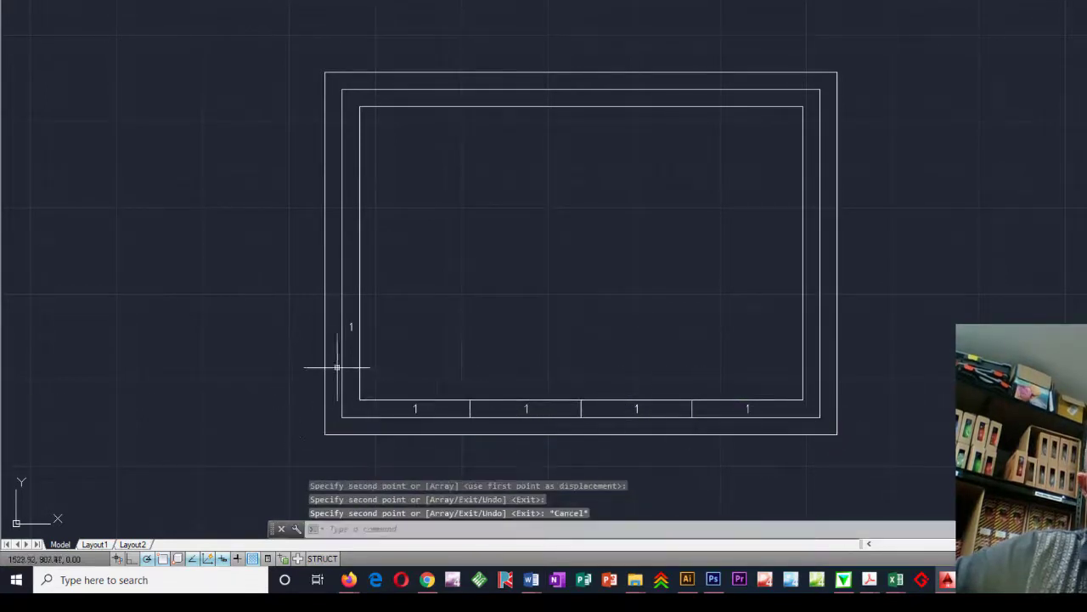
text(l)
key(Return)
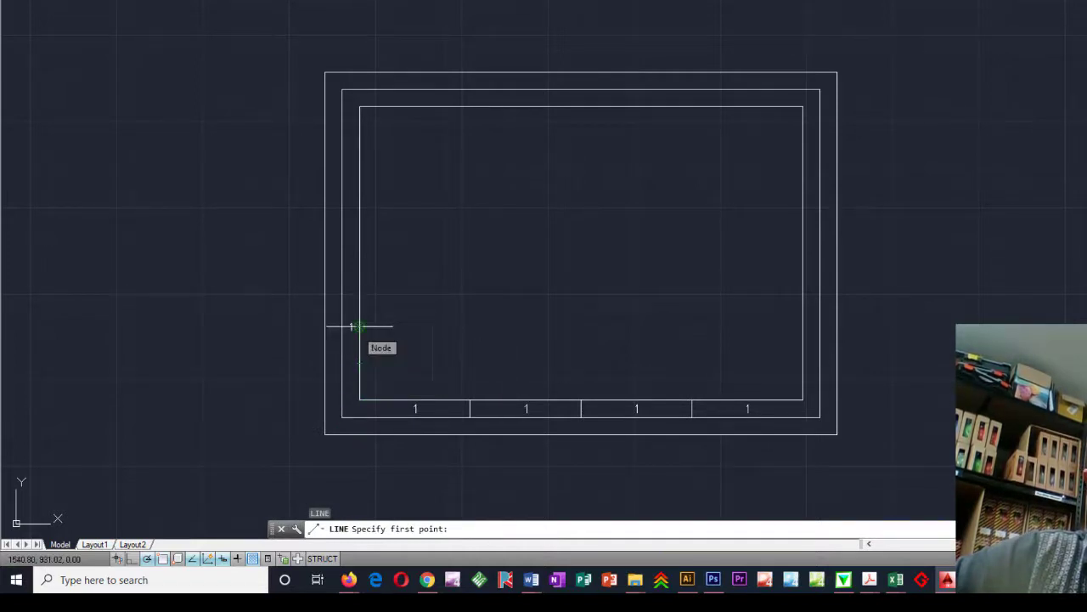
Pick the small object on the left border, then abandon the line and move attempts
click(352, 327)
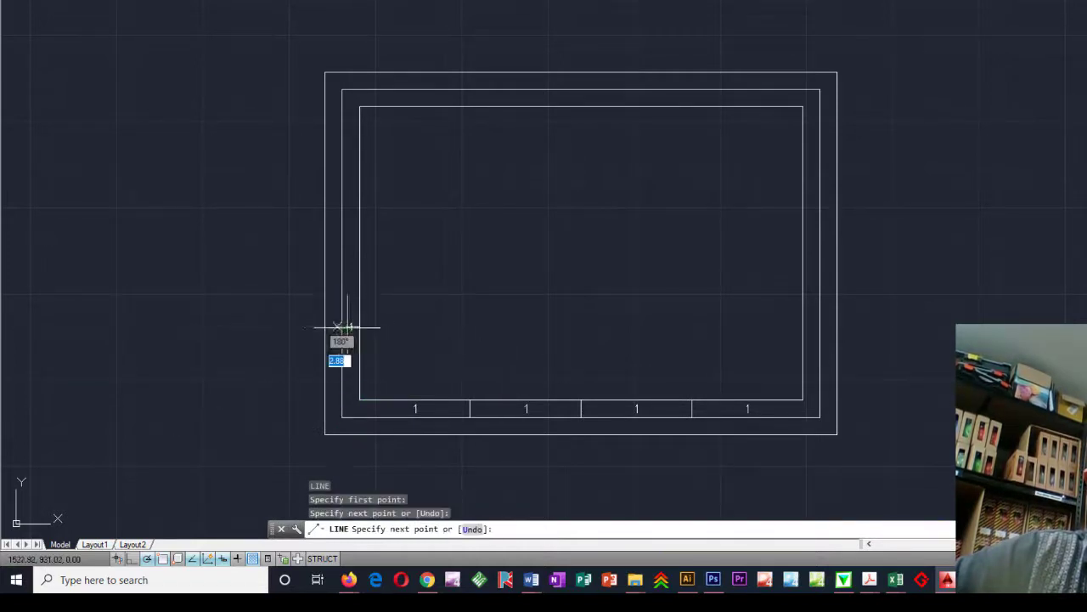
key(Escape)
scroll(344, 330, up, 4)
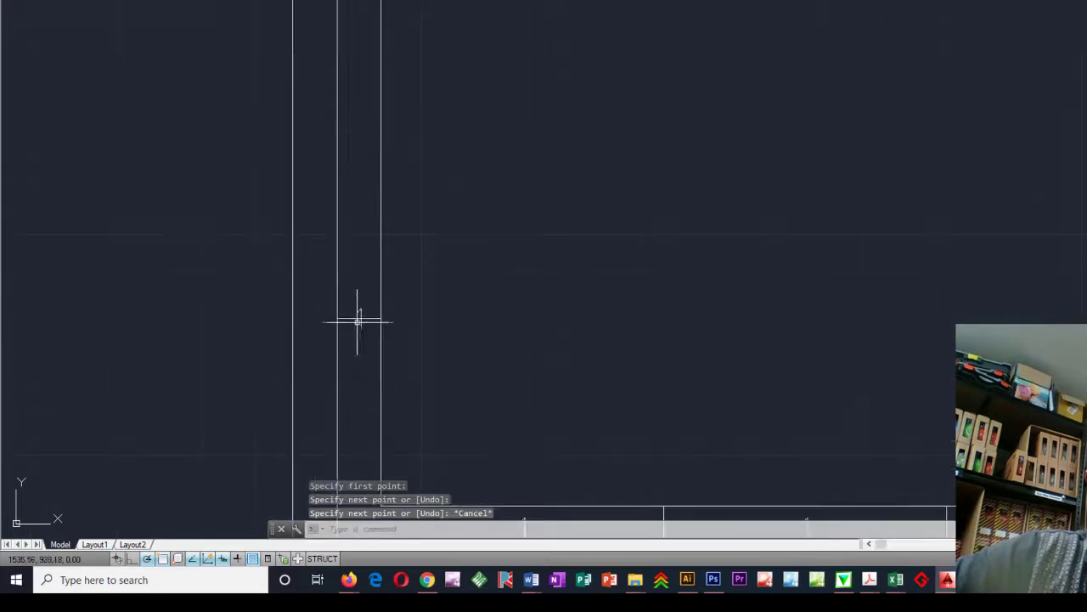
click(358, 321)
text(m)
key(Return)
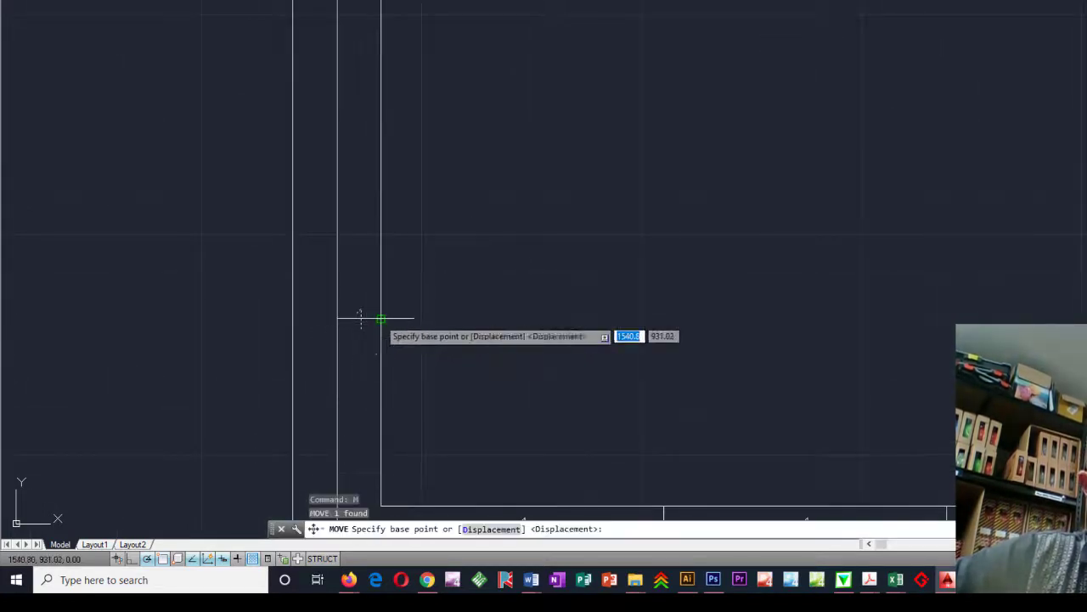
click(360, 320)
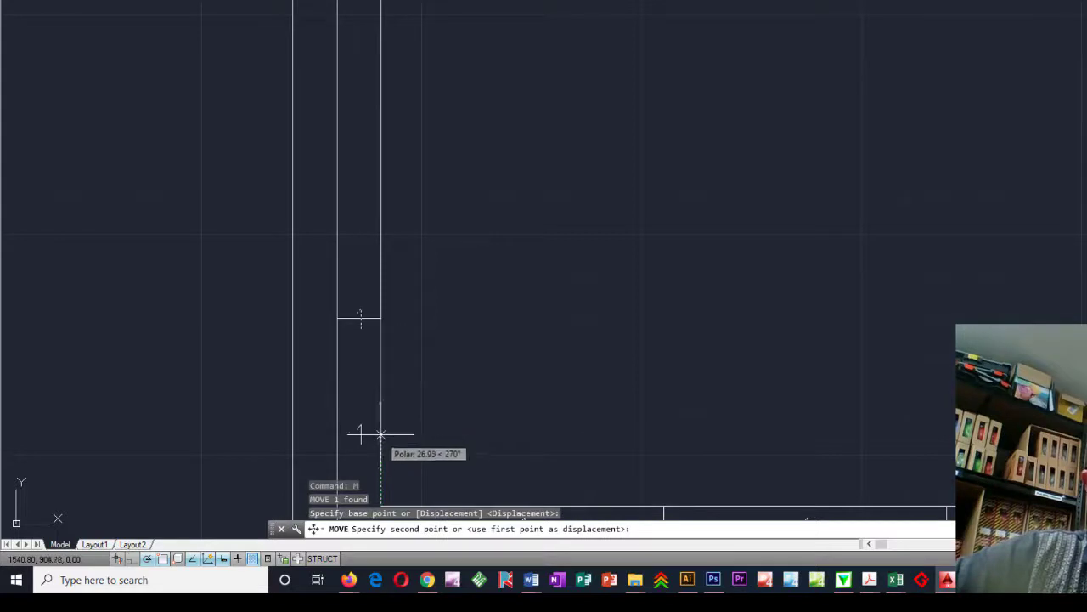
key(Escape)
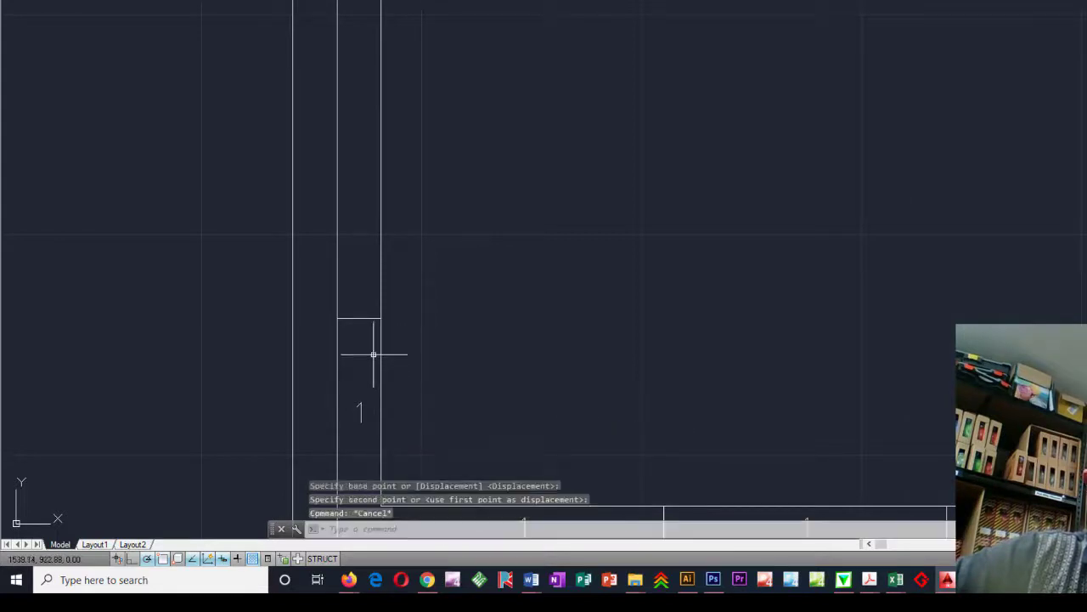
key(Escape)
scroll(366, 374, down, 1)
scroll(356, 317, down, 1)
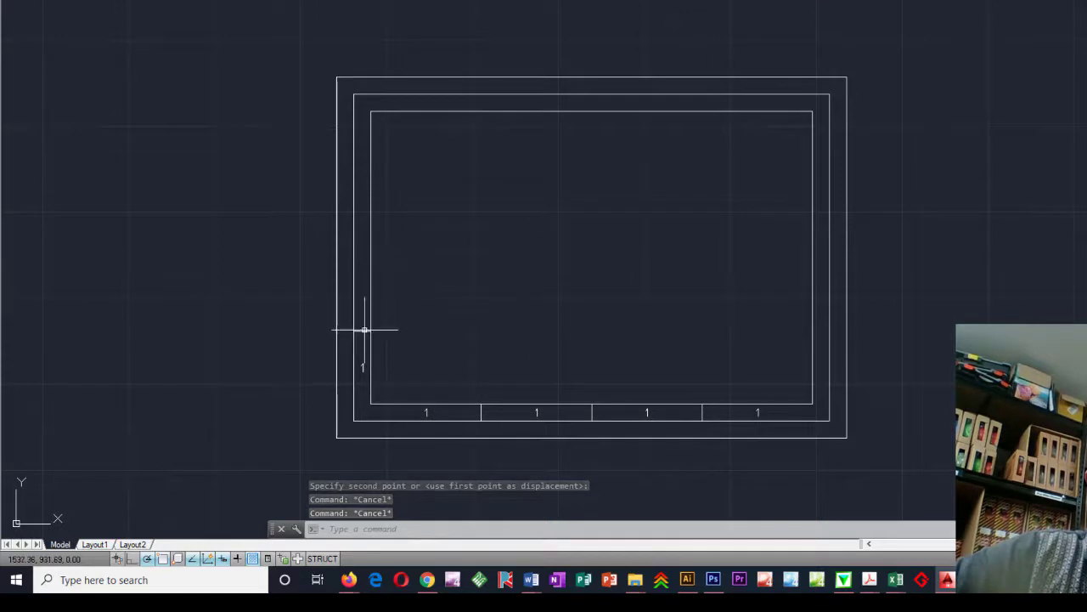
Copy the left label and divider three zones up the left border, then delete the stray top-left segment
click(365, 329)
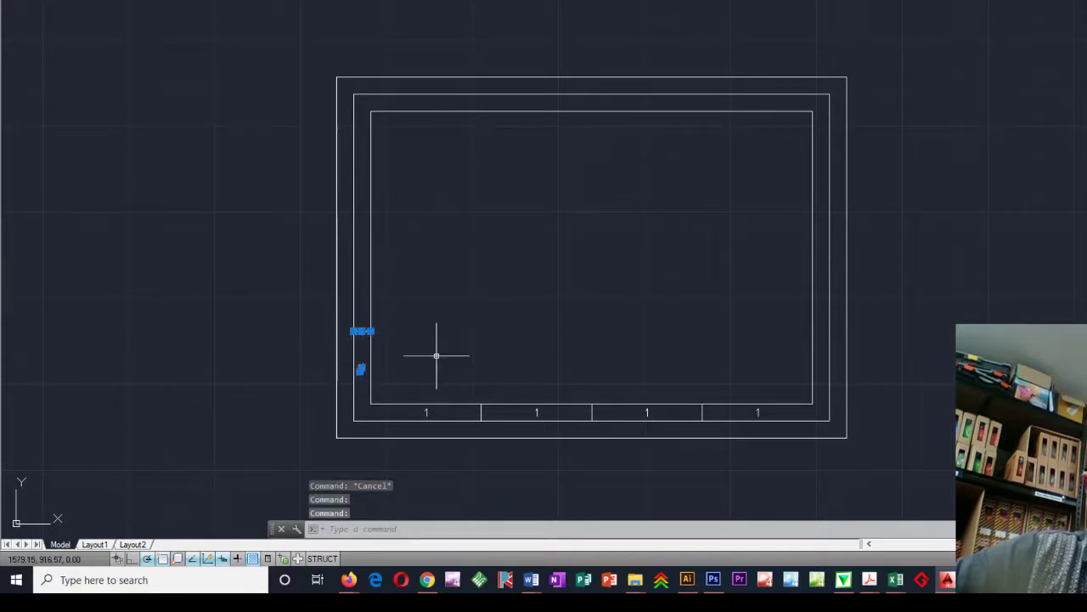
text(o)
key(Return)
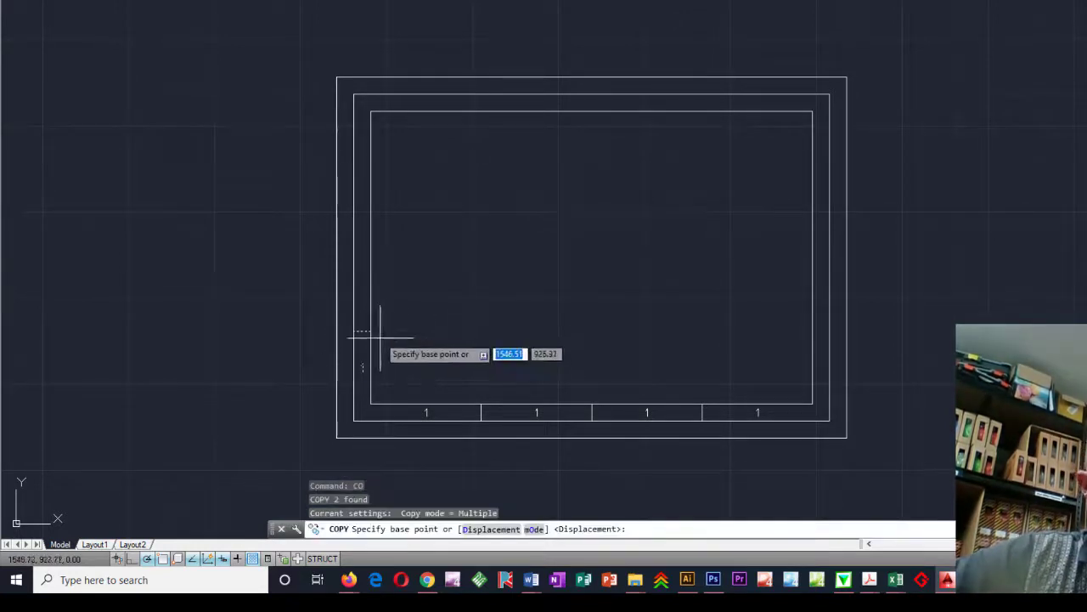
click(372, 330)
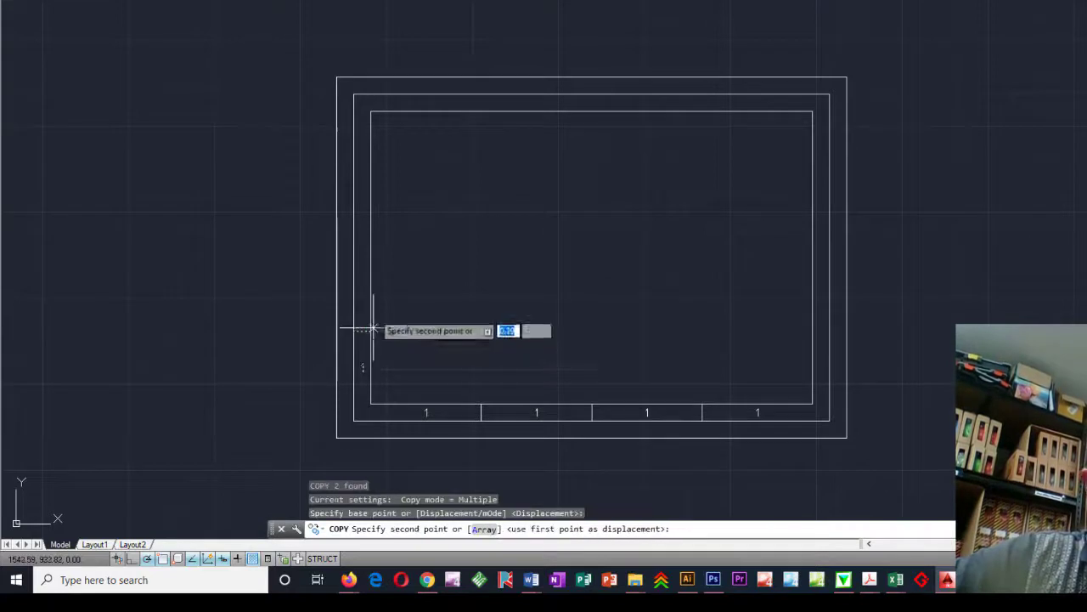
click(371, 257)
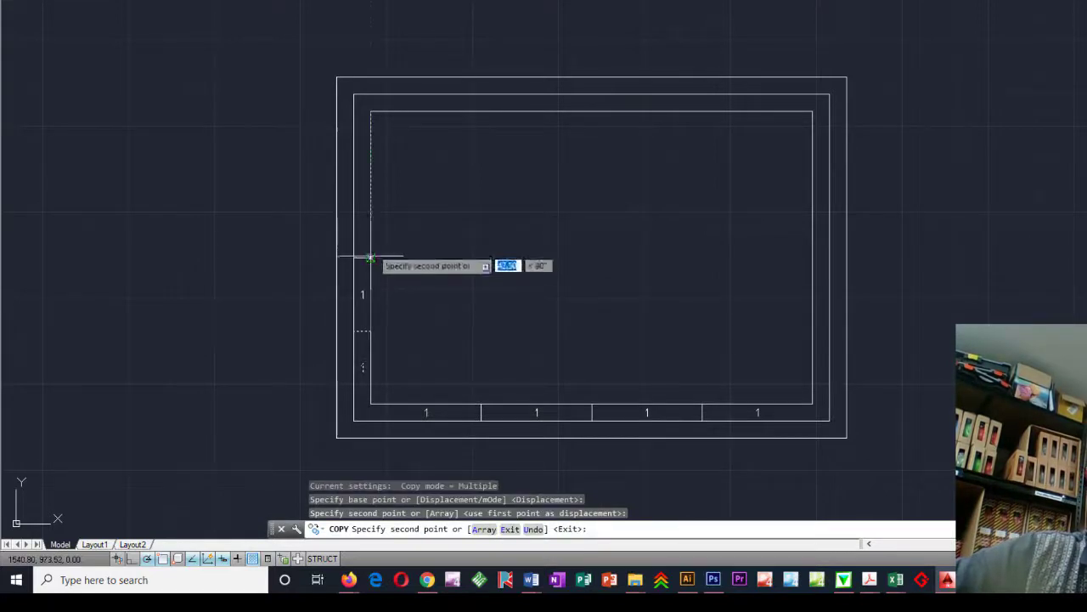
click(371, 184)
click(370, 110)
key(Escape)
click(363, 110)
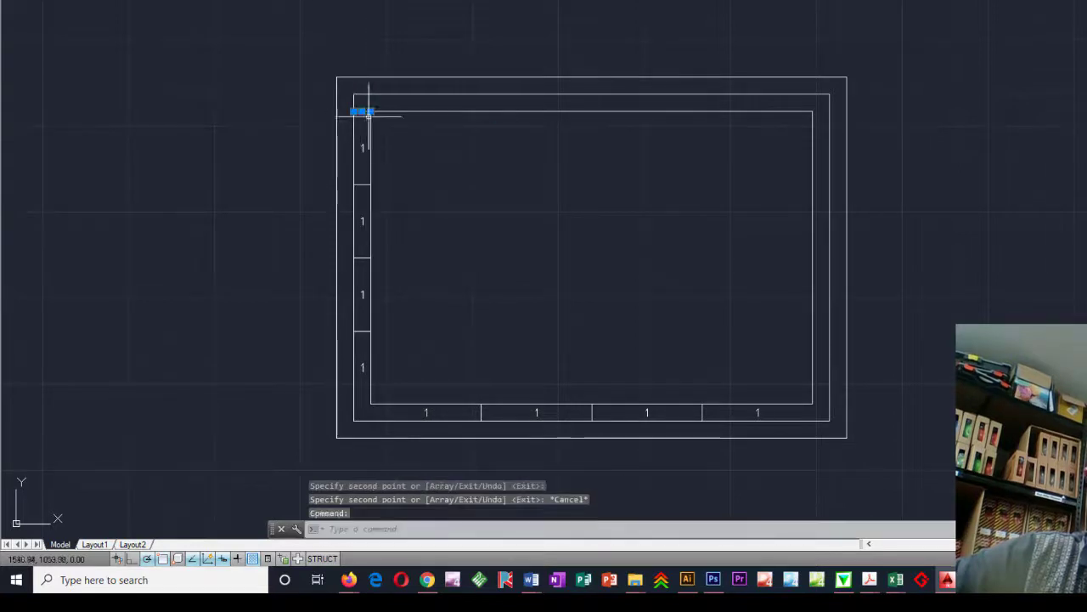
key(Delete)
Undo the last change, then relabel the bottom zones 2, 3, 4 and the lowest left zone A
key(ctrl+z)
key(ctrl+z)
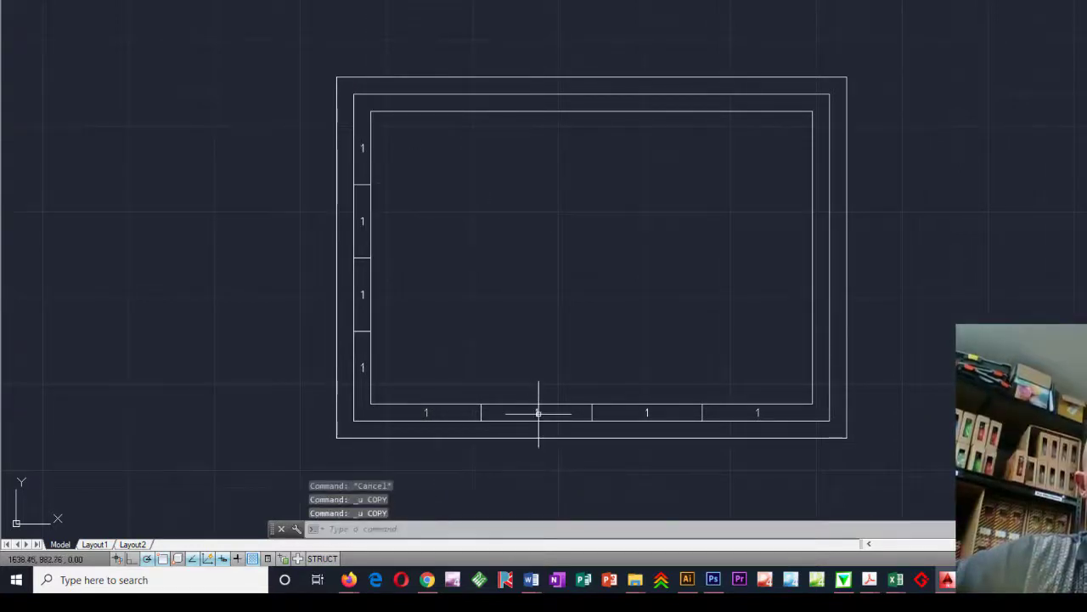
double_click(537, 413)
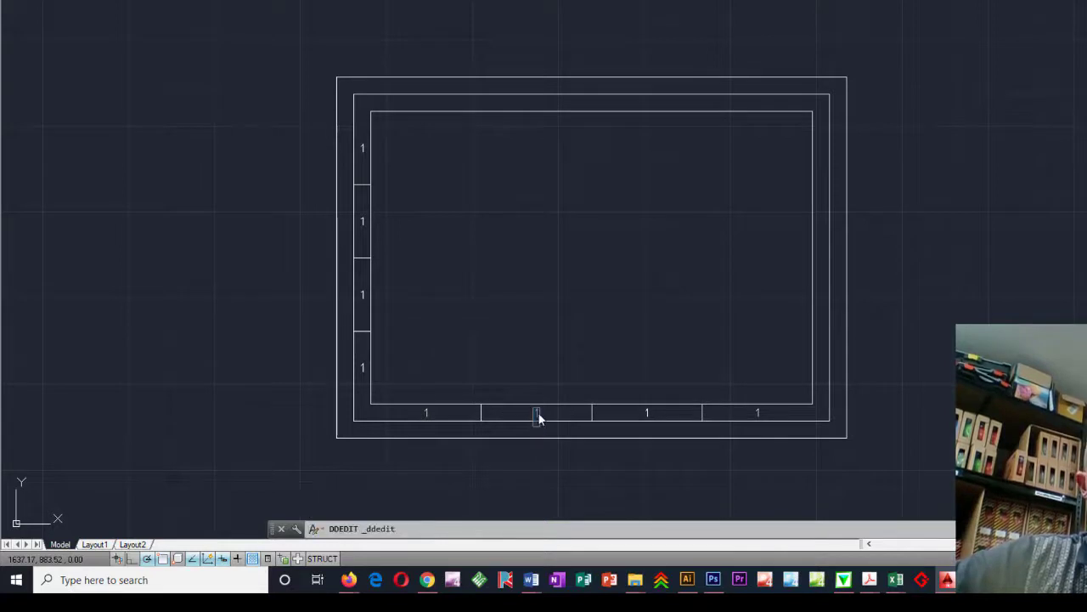
text(2)
key(Return)
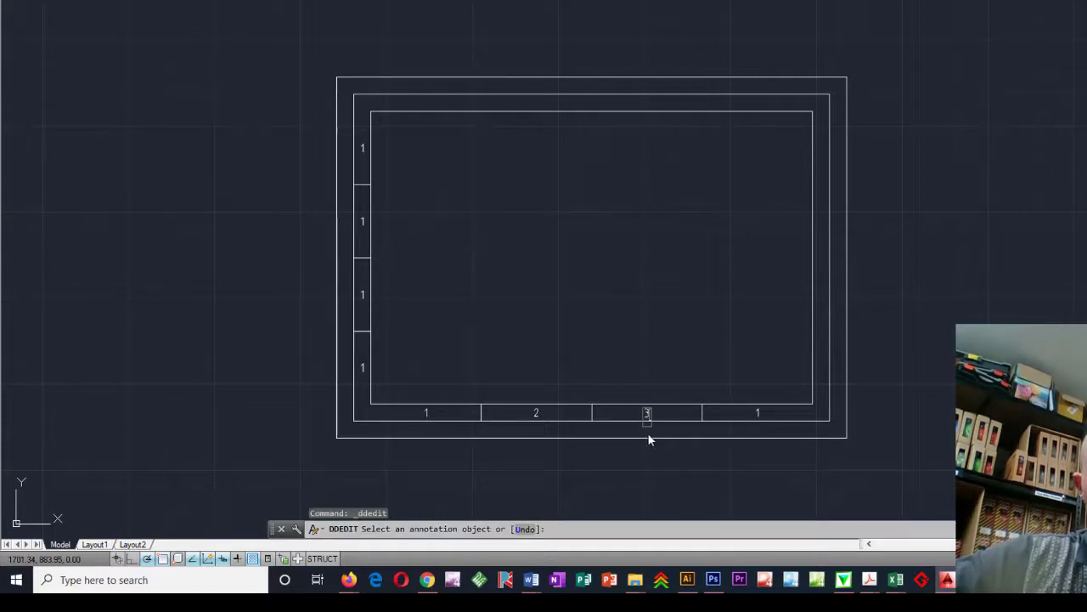
text(3)
key(Return)
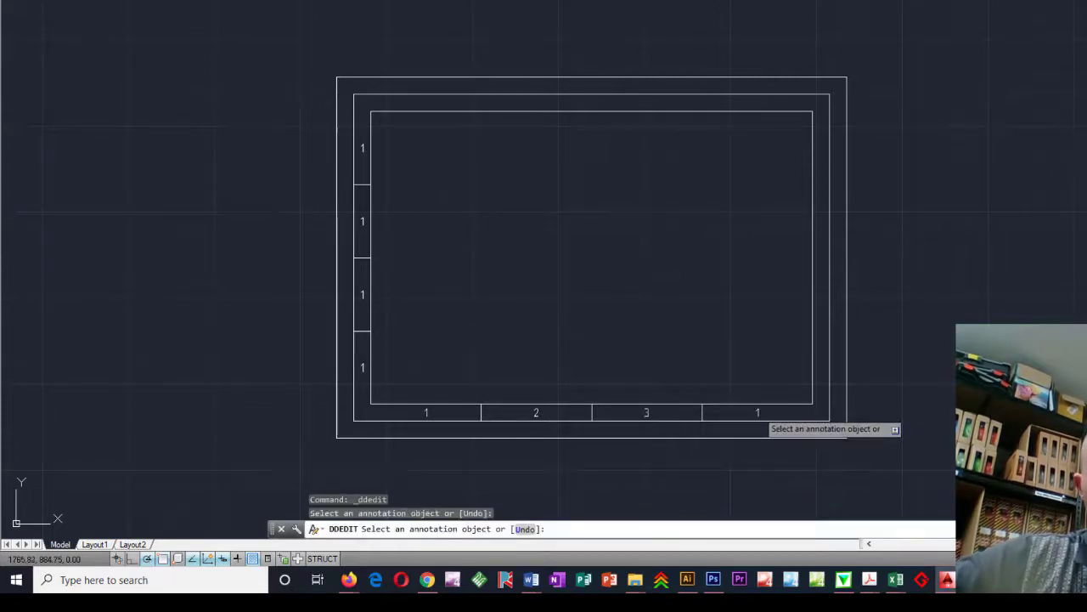
key(Return)
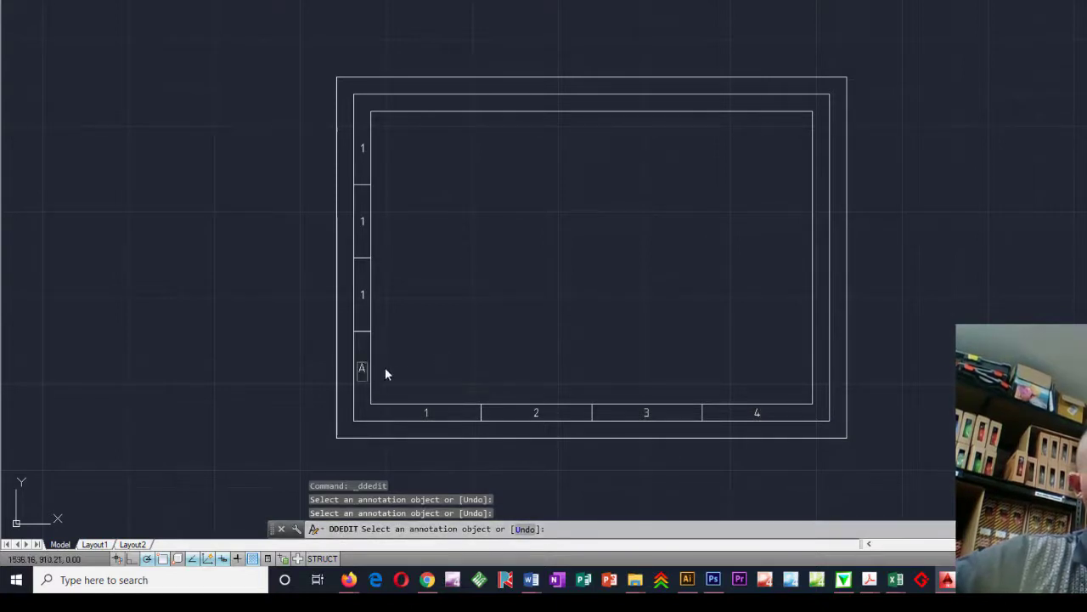
text(A)
key(Return)
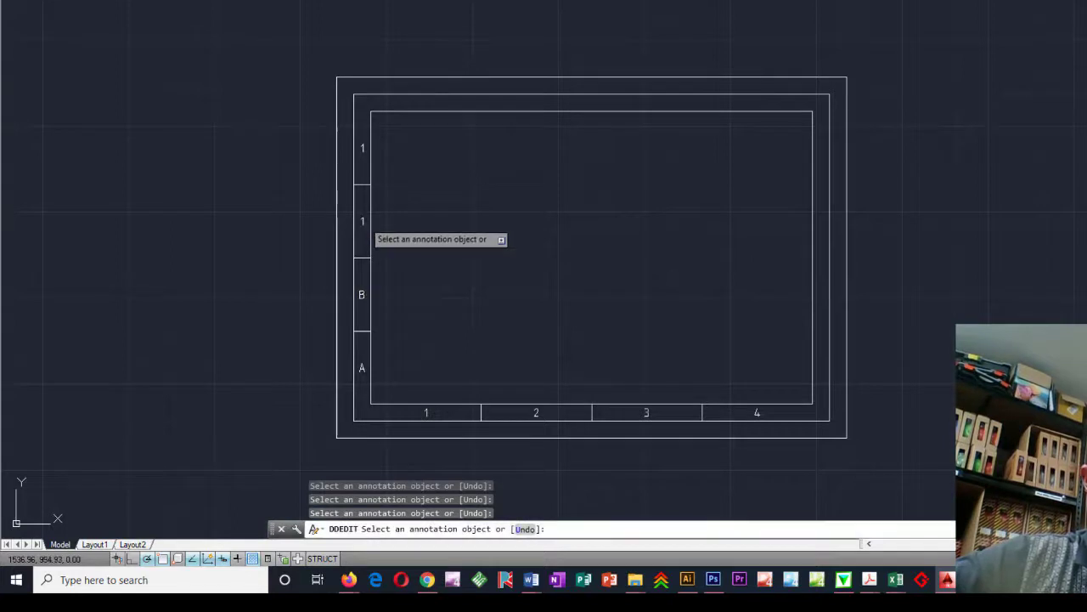
click(362, 149)
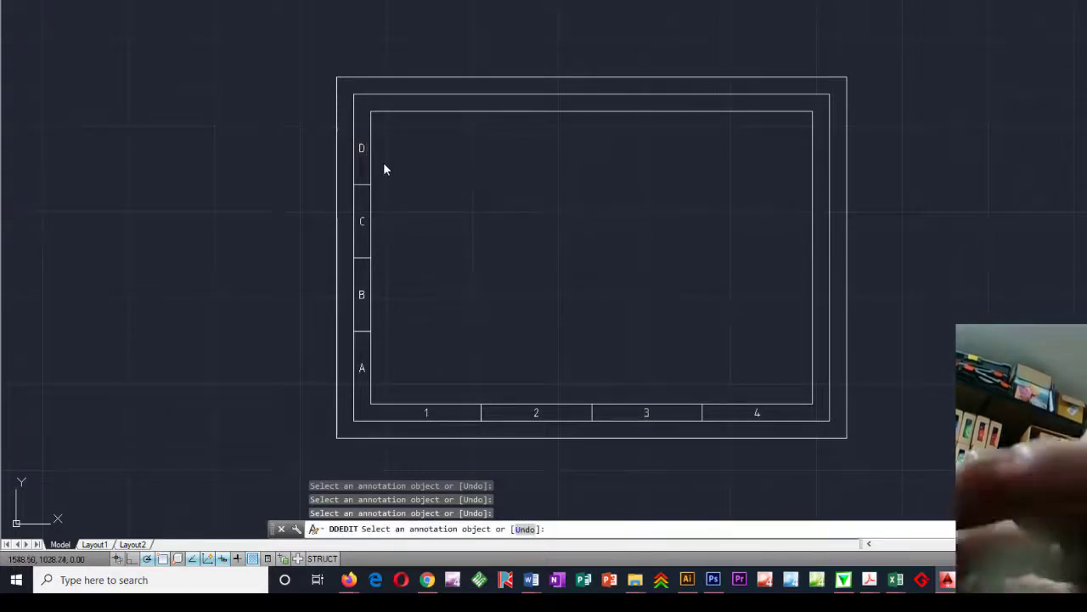
Copy the left zone letters and dividers across to the right border
key(Escape)
click(346, 128)
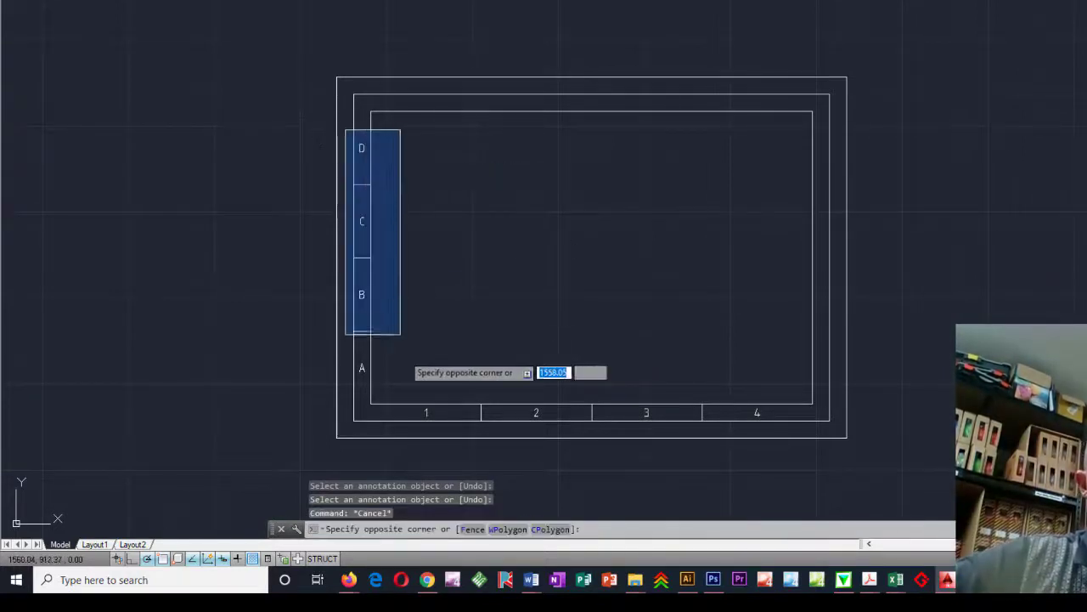
click(400, 391)
text(co)
key(Return)
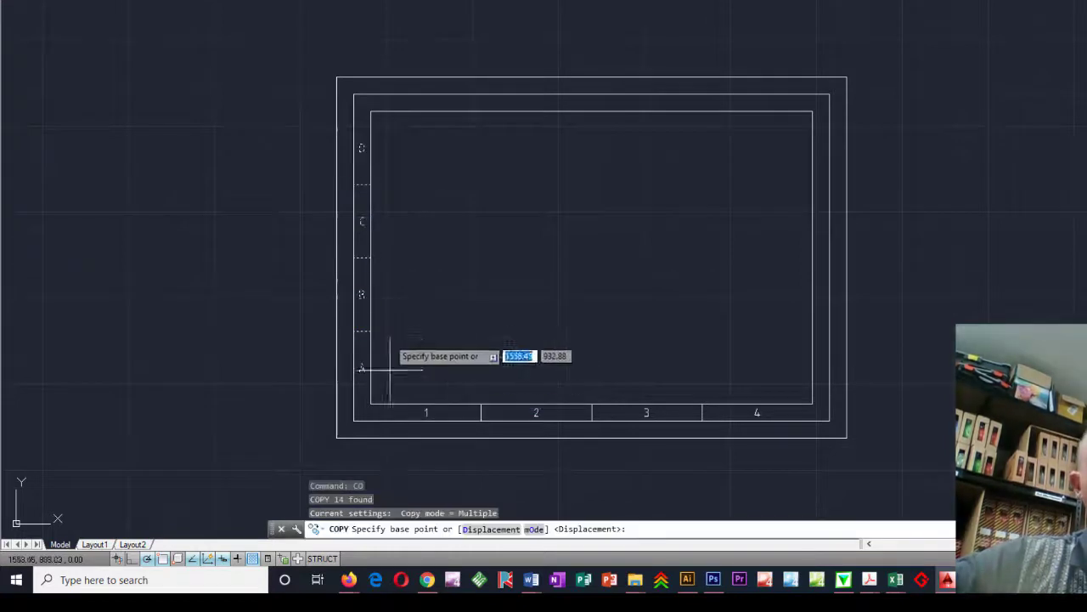
click(372, 258)
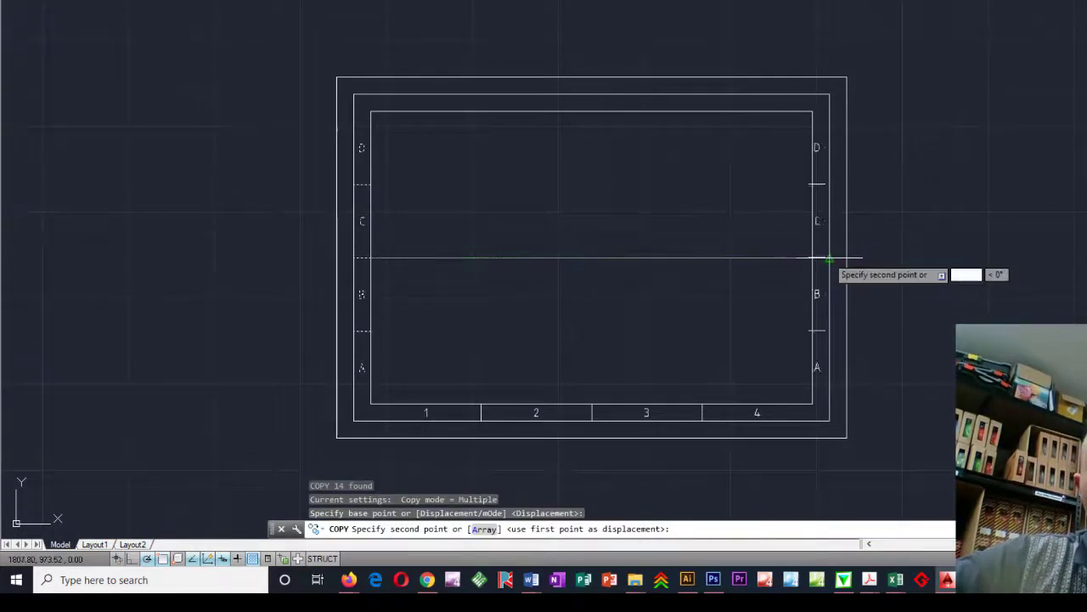
click(830, 257)
key(Escape)
Copy the bottom zone numbers and dividers up to the top border
click(409, 389)
click(812, 437)
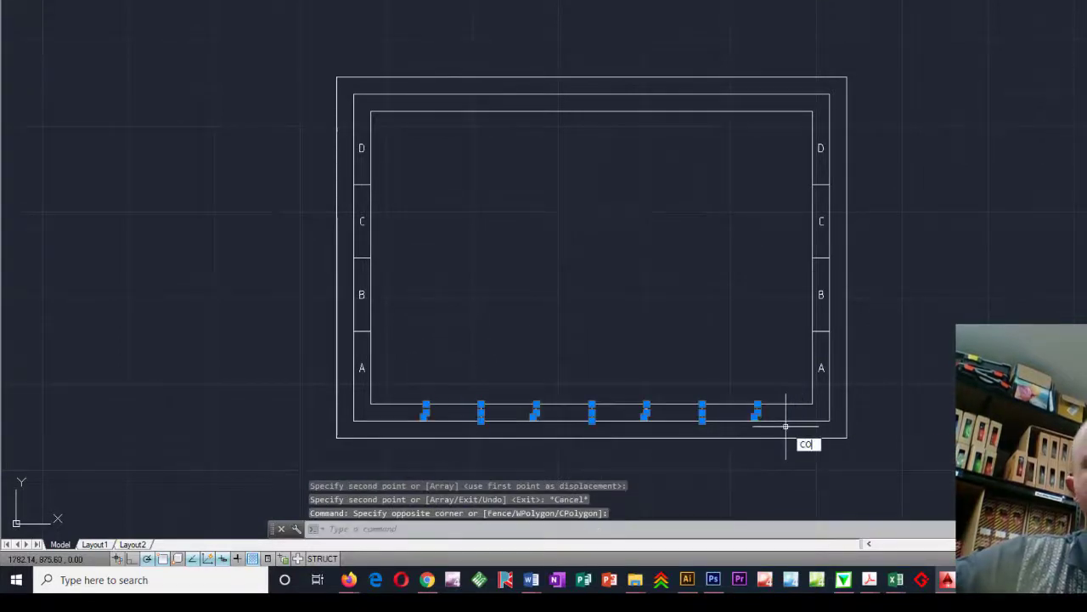
text(co)
key(Return)
click(589, 405)
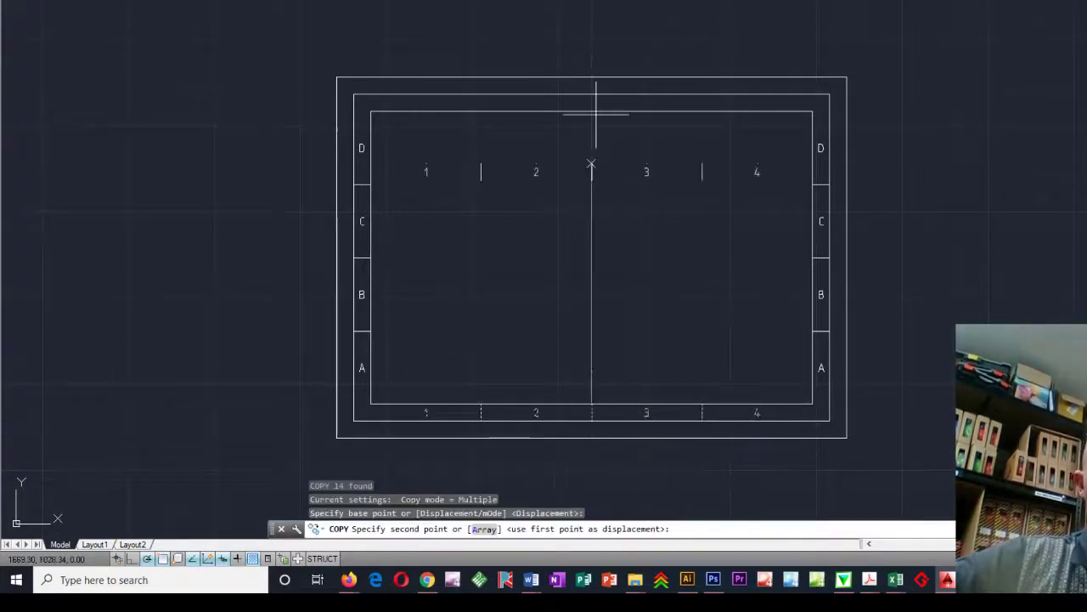
click(591, 94)
key(Escape)
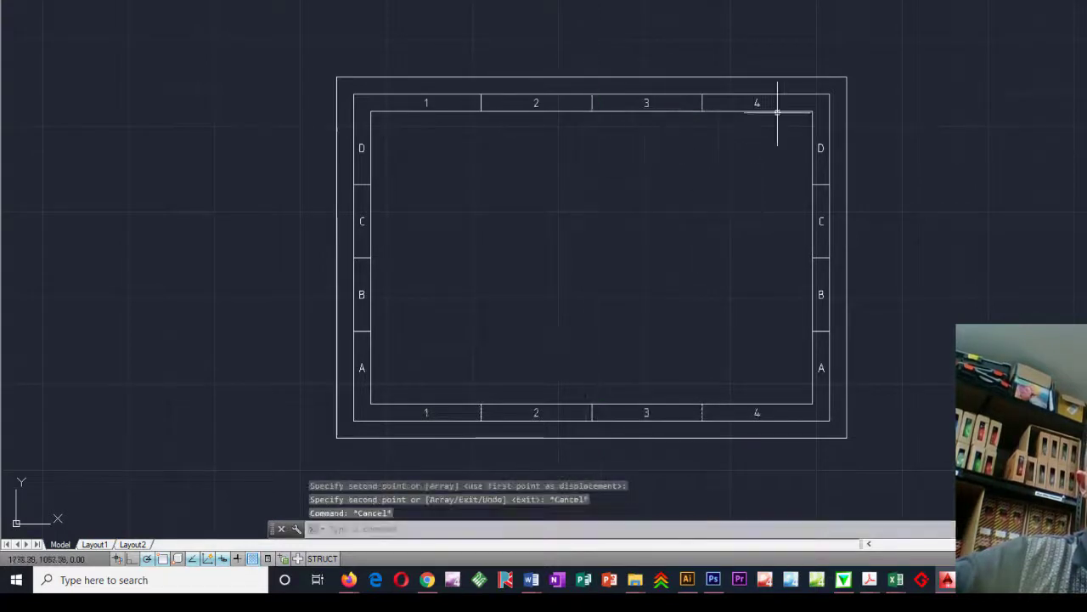
click(816, 94)
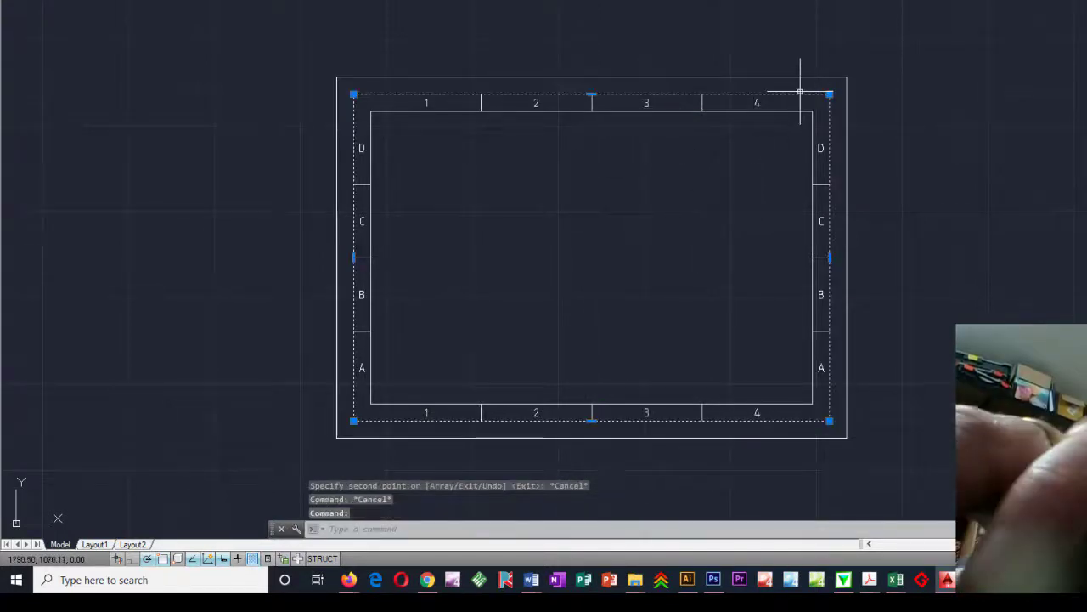
Delete the middle border rectangle and the redundant objects along the top edge
key(Delete)
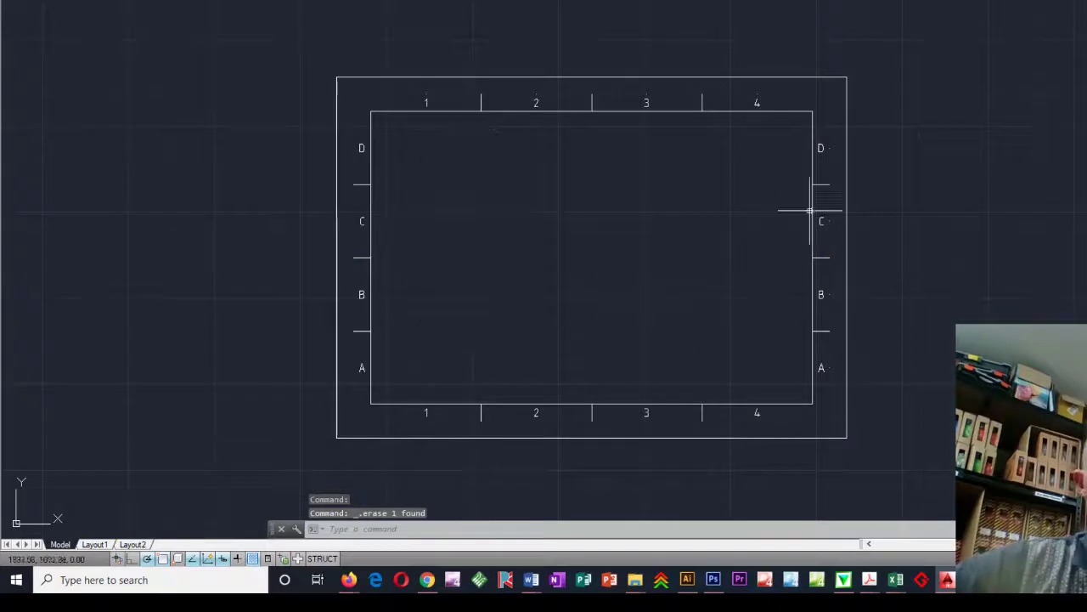
key(Escape)
key(Escape)
click(405, 86)
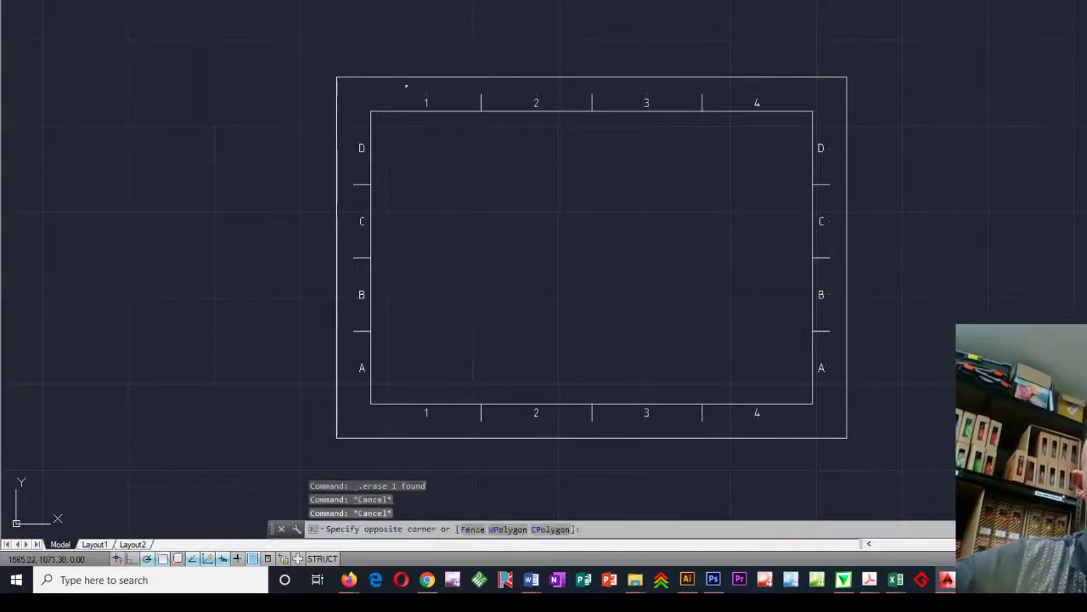
click(788, 99)
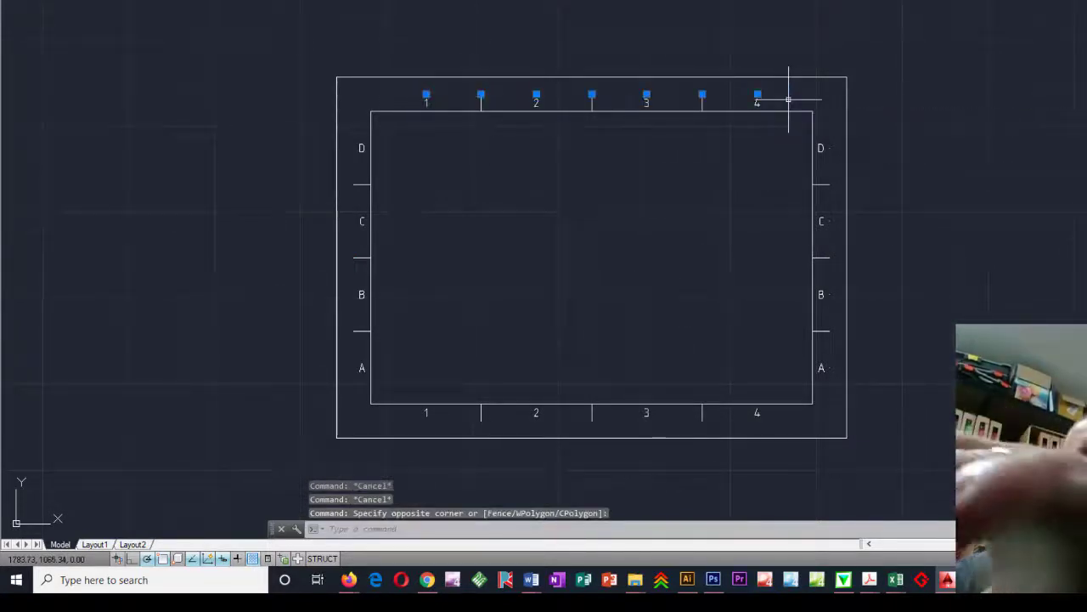
key(Delete)
Erase the redundant objects along the right border edge
click(812, 117)
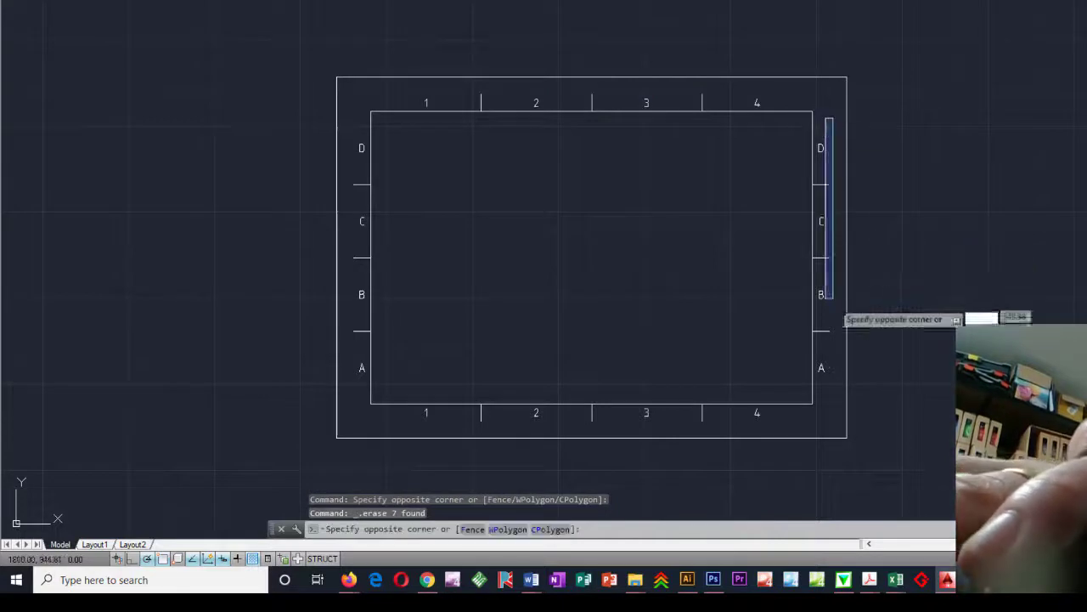
click(839, 417)
key(Delete)
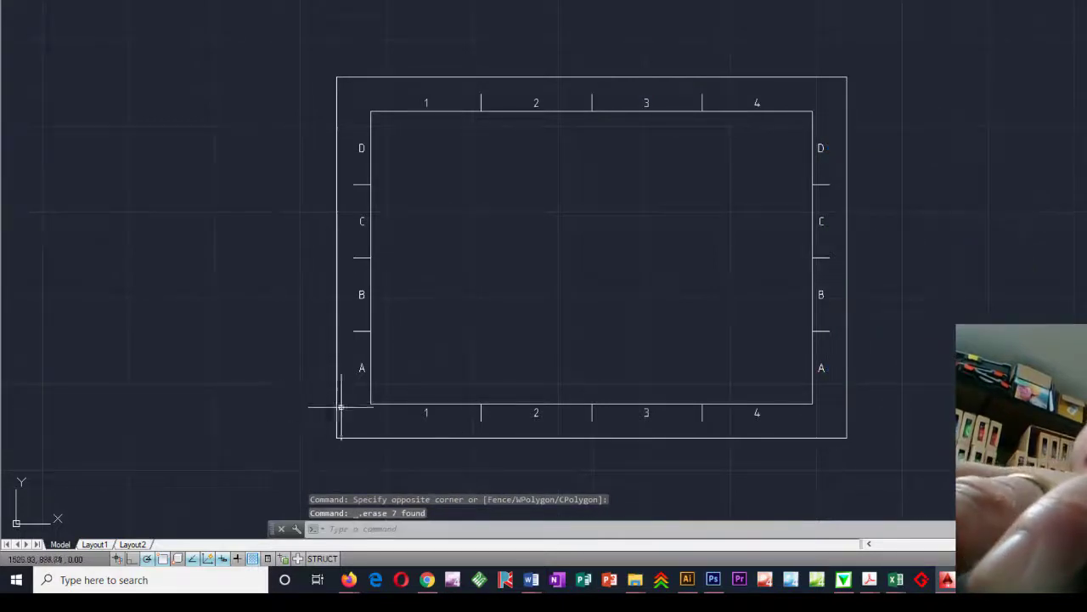
key(Escape)
key(Escape)
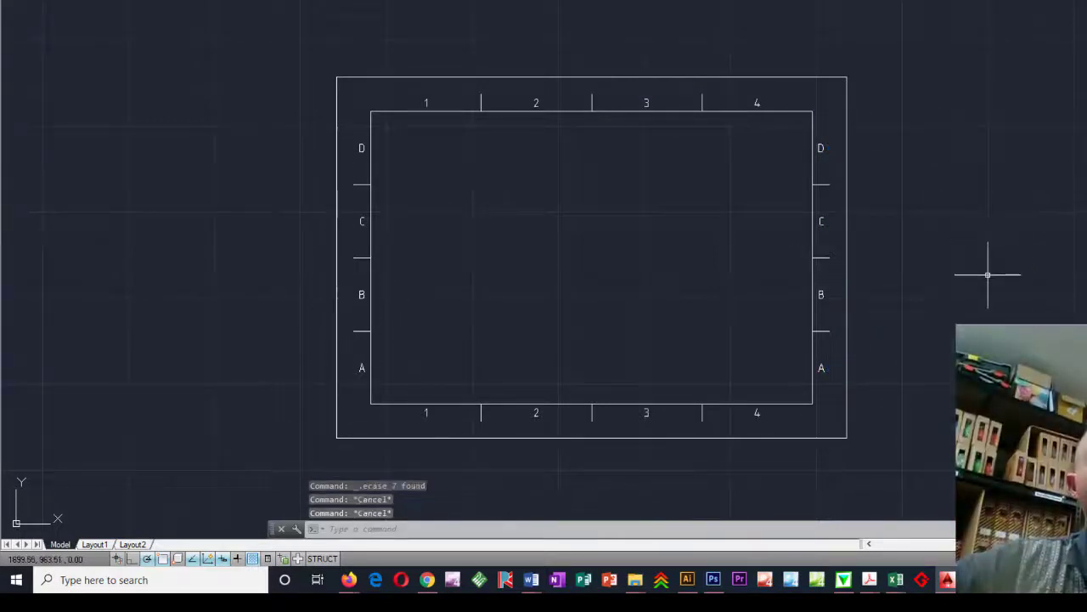
scroll(670, 447, up, 2)
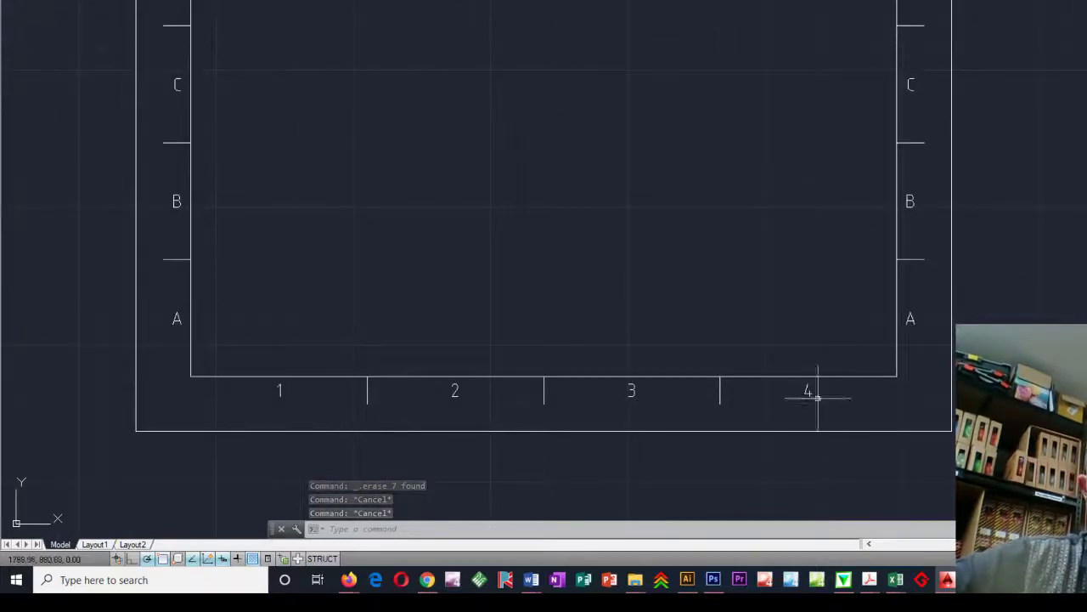
scroll(907, 476, down, 2)
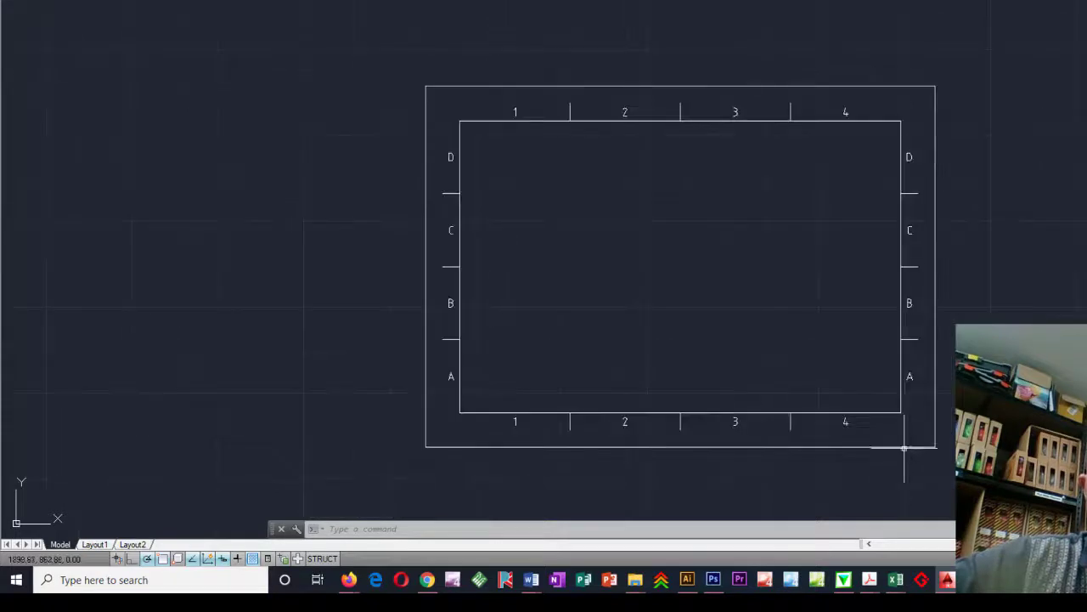